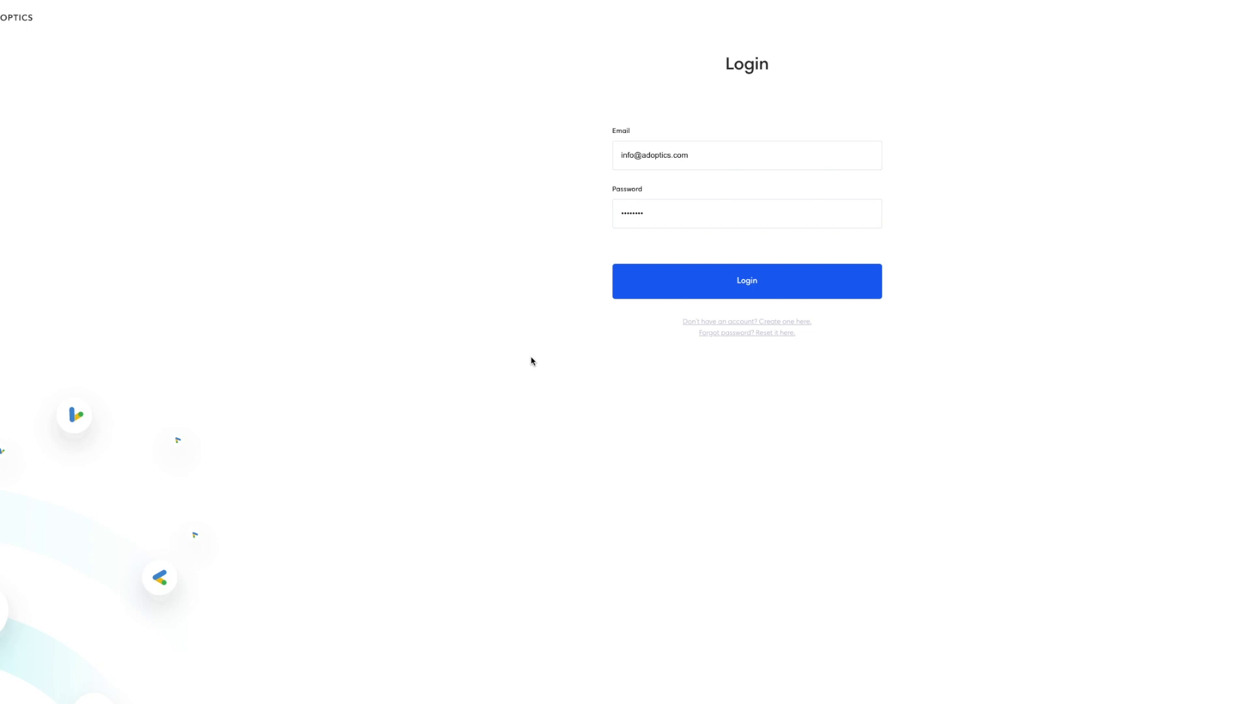
- Log in with the prefilled credentials and open the AdOptics - Ads account
left_click(747, 282)
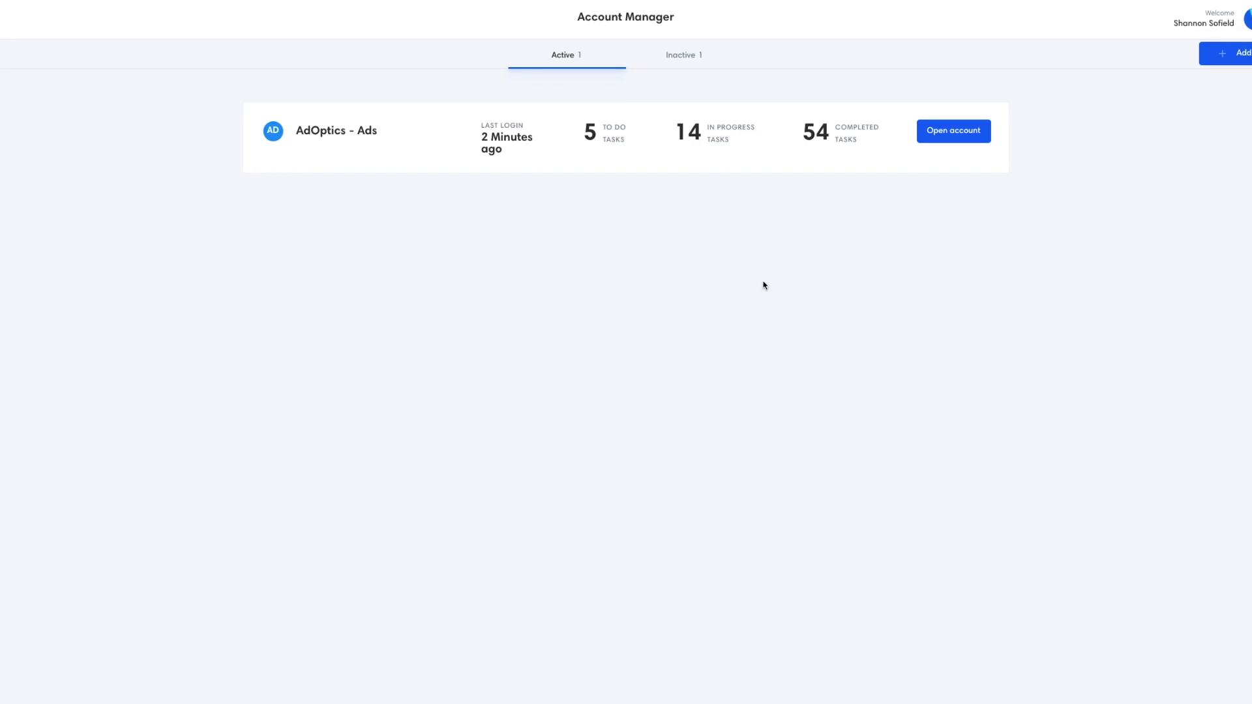
mouse_move(662, 174)
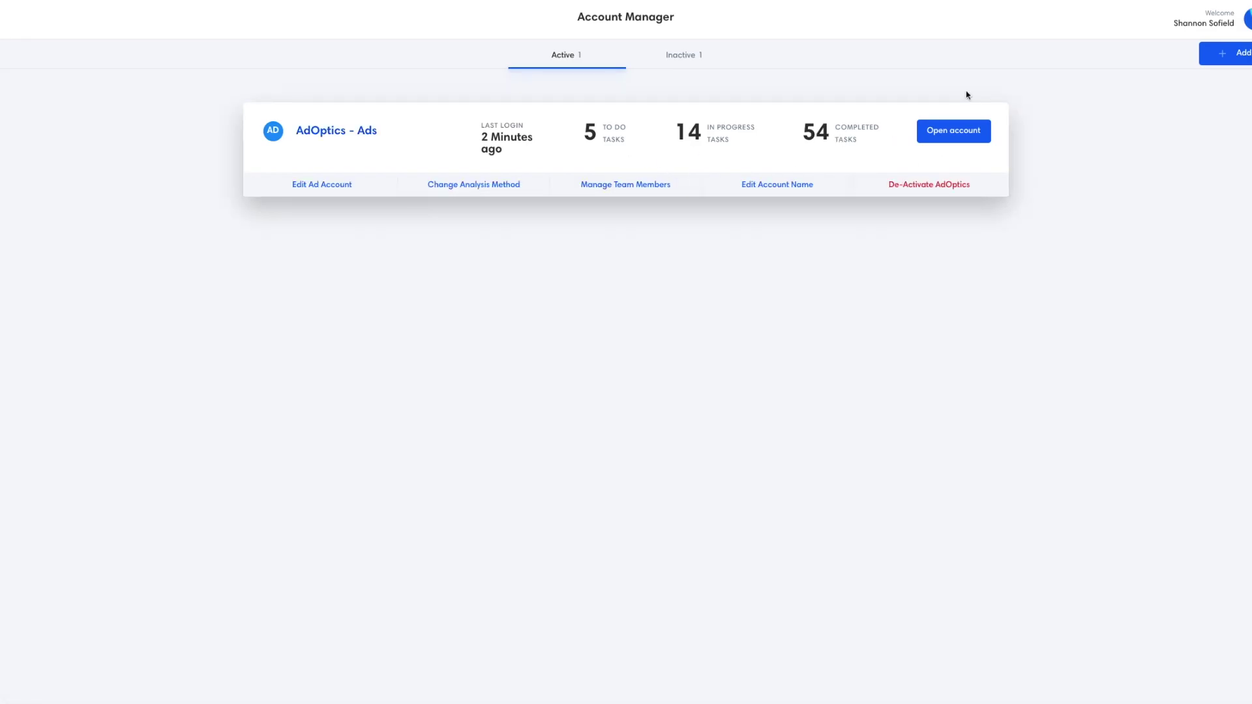
left_click(962, 129)
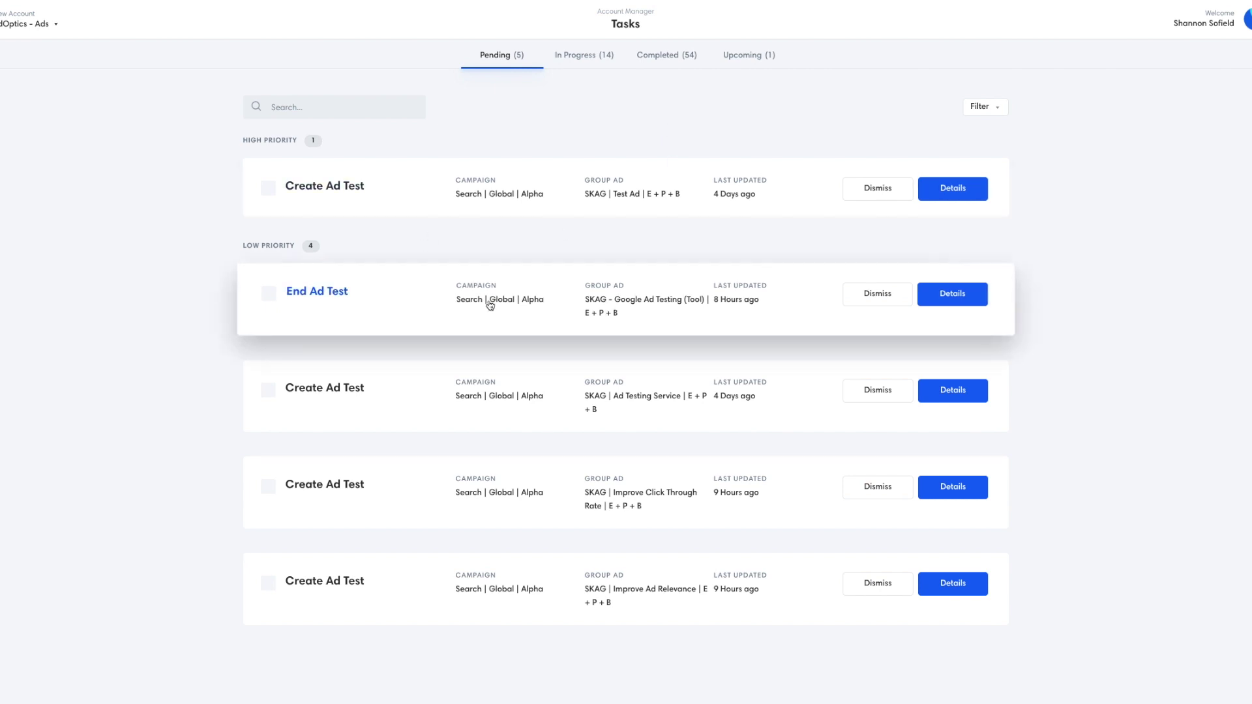
- Open the End Ad Test task's details and examine its confidence, primary performance indicator, ad group name and the winning ad's conversions
left_click(953, 302)
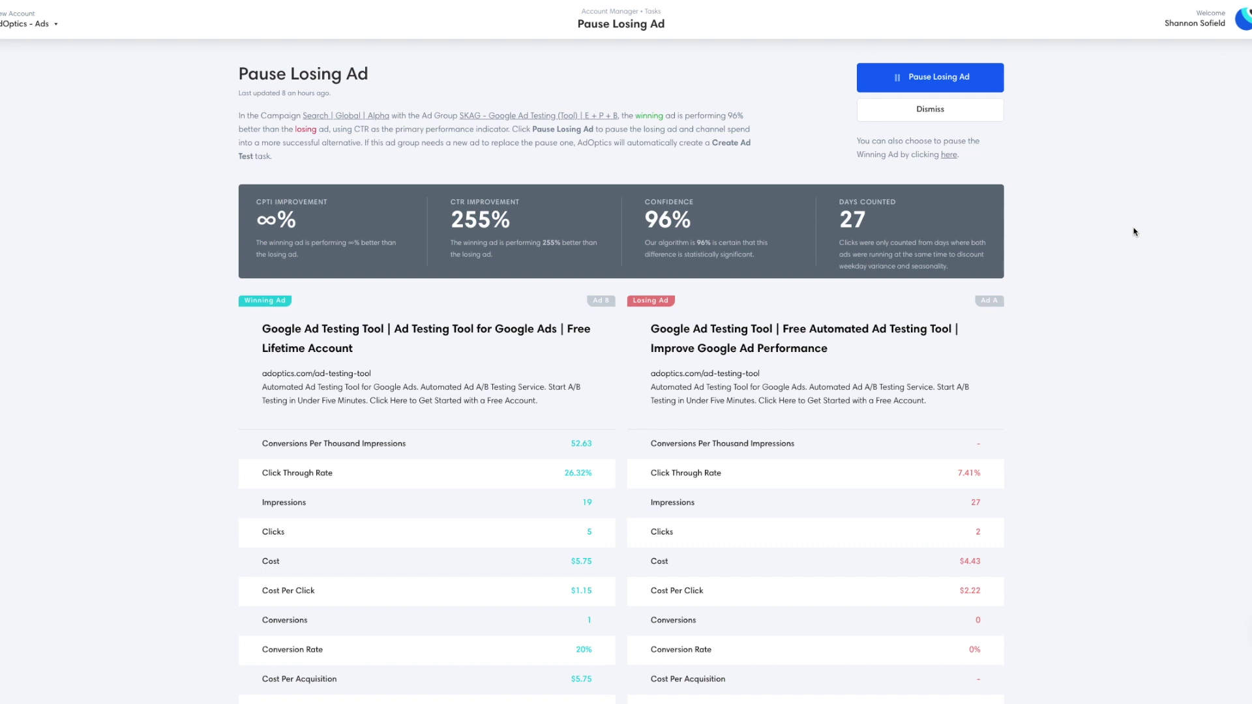
mouse_move(702, 221)
left_mouse_down()
mouse_move(646, 217)
mouse_move(715, 220)
mouse_move(652, 215)
mouse_move(703, 209)
left_mouse_up()
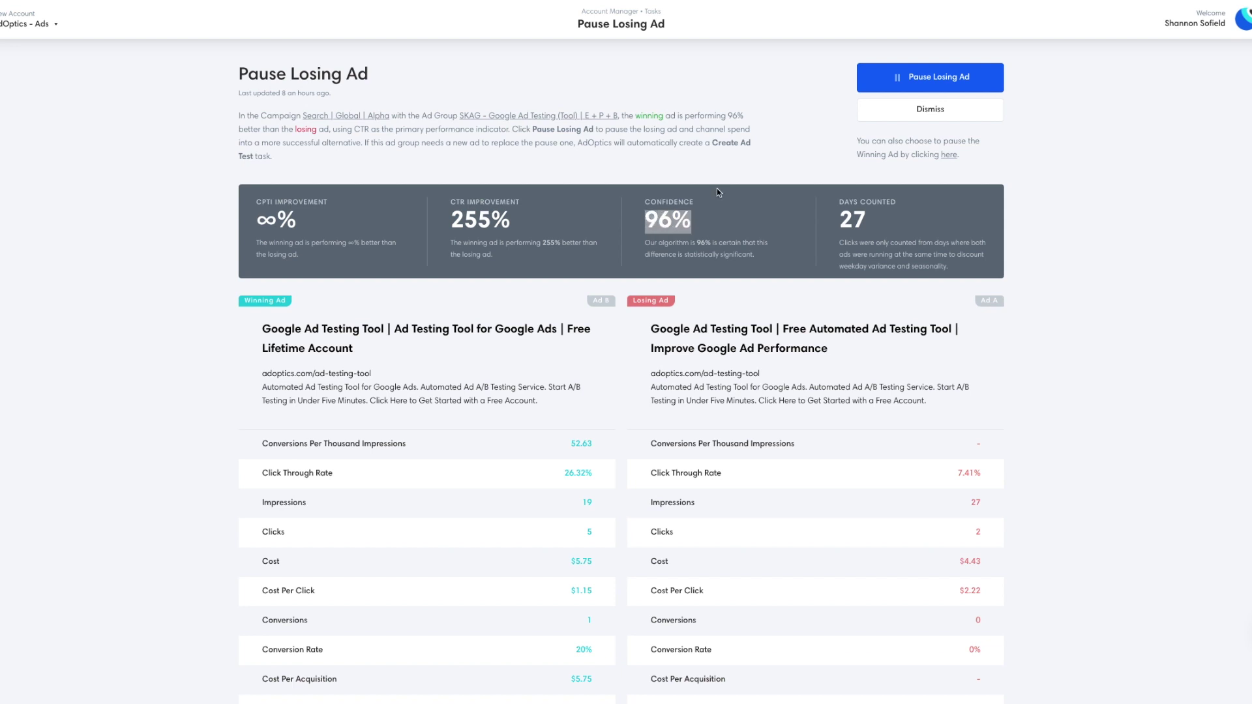
left_click(685, 173)
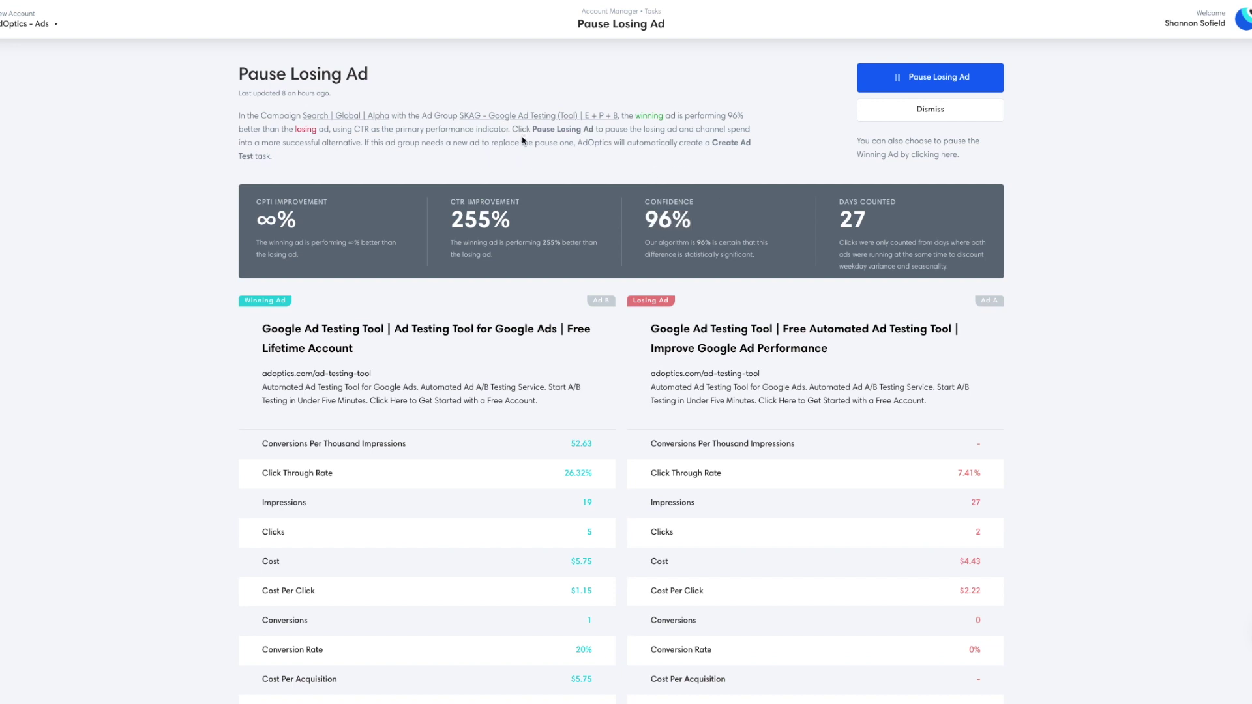
left_click_drag(509, 129, 355, 129)
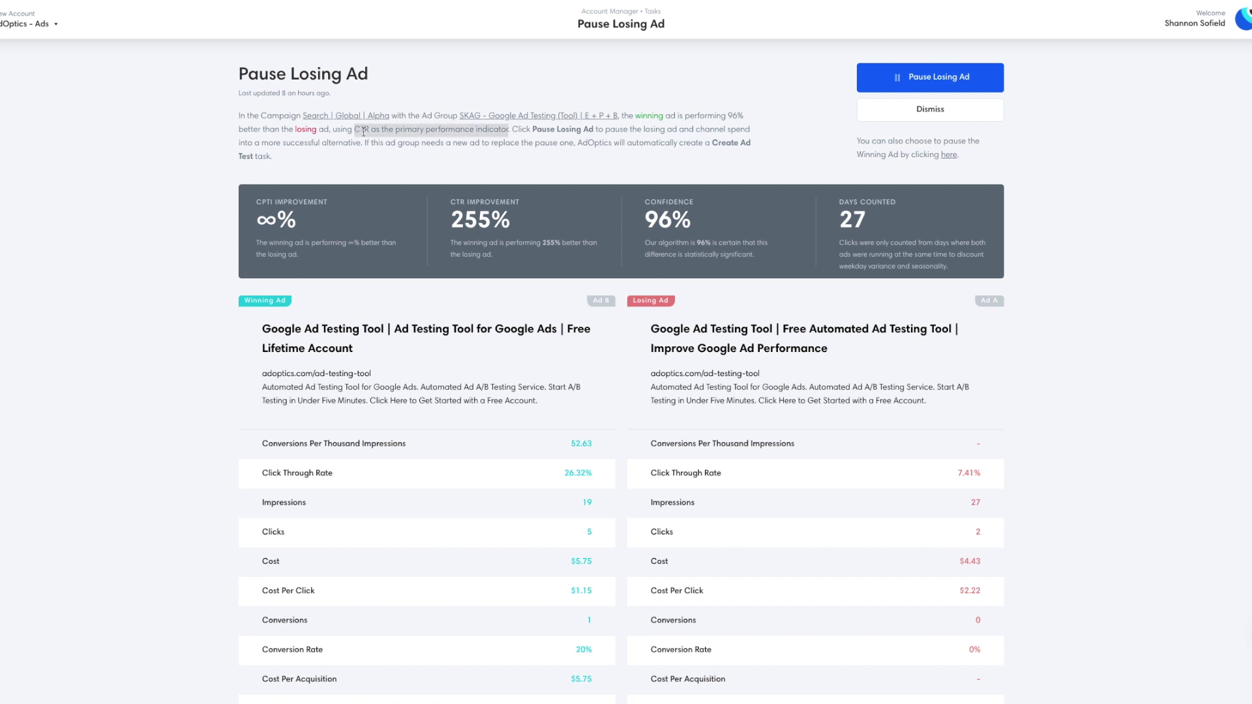
left_click(430, 144)
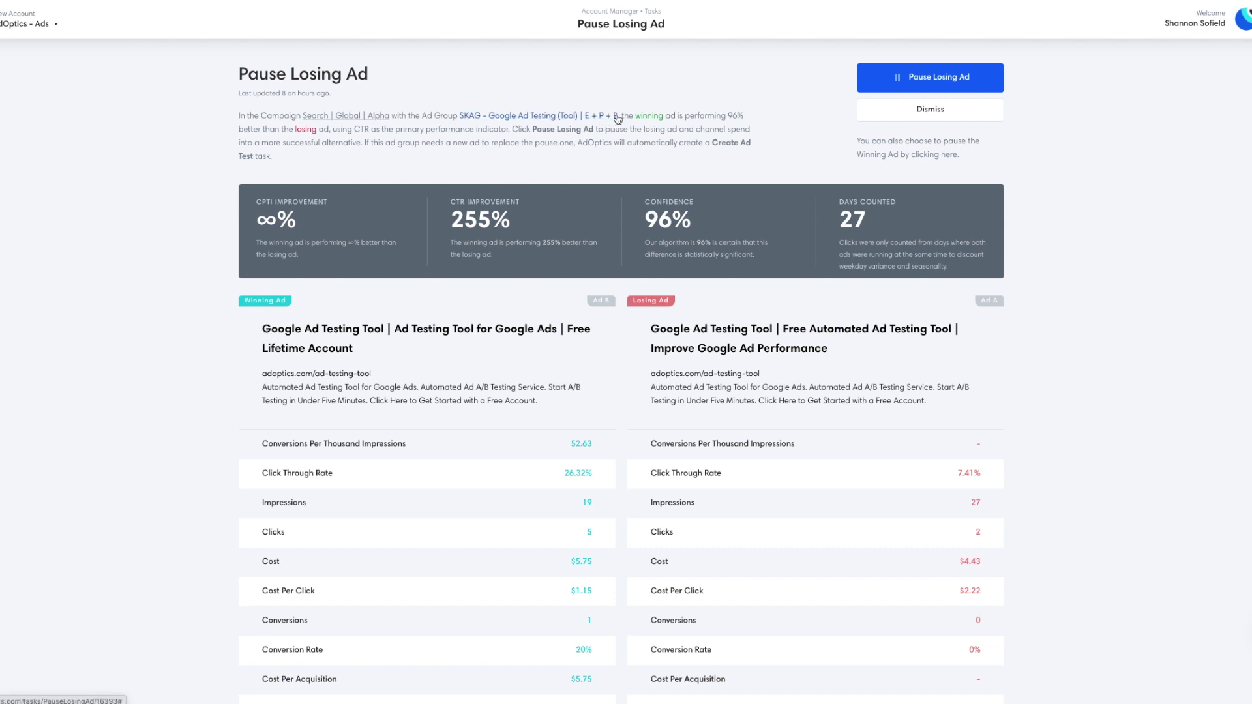
left_click_drag(619, 116, 458, 116)
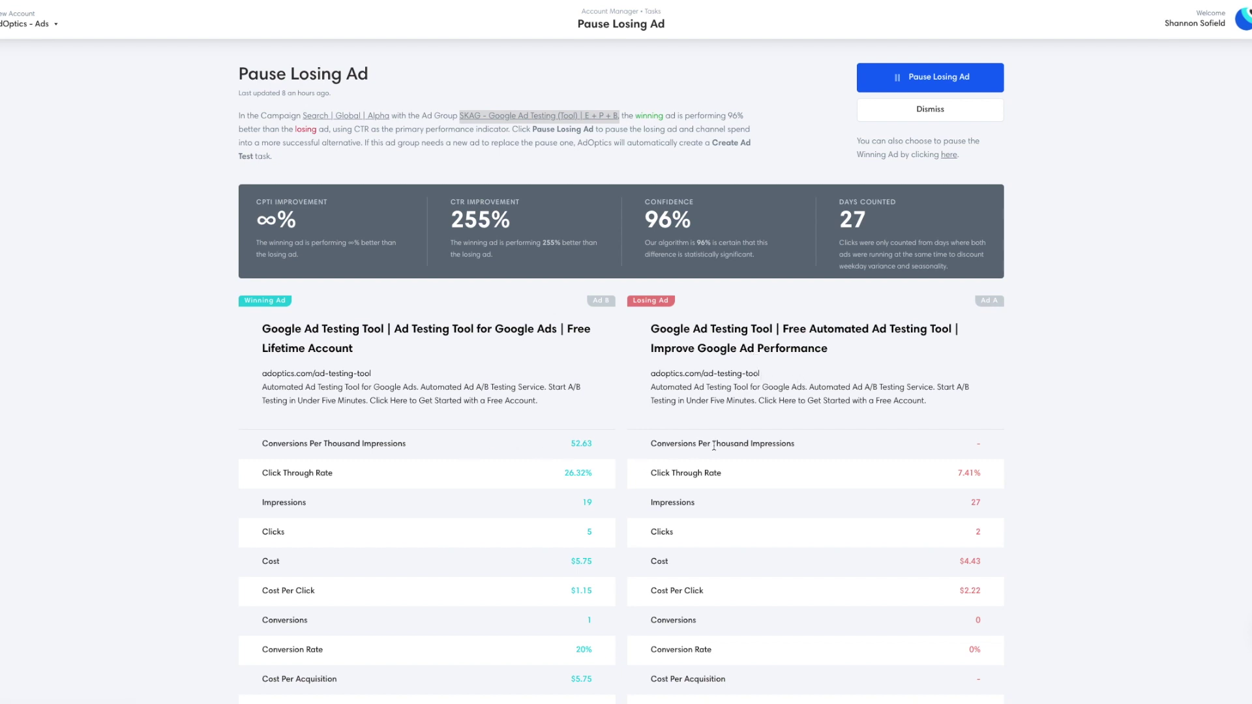
scroll(714, 445, "down", 1)
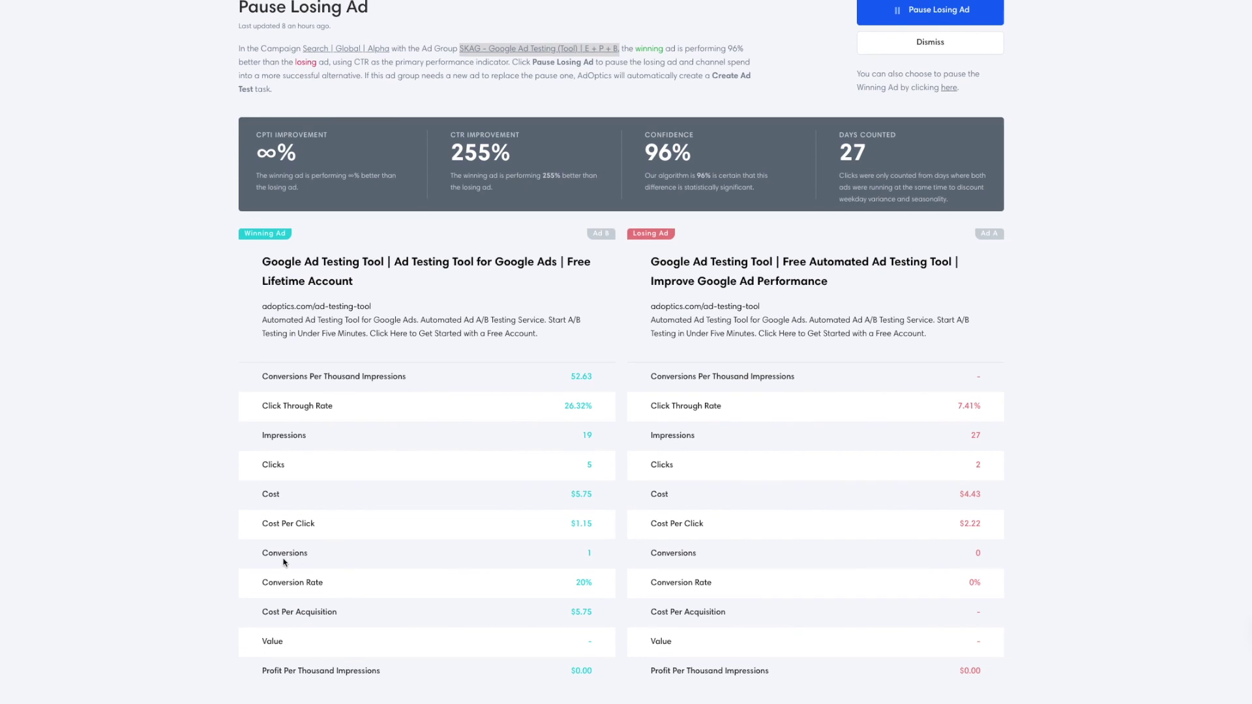
left_click_drag(266, 554, 595, 558)
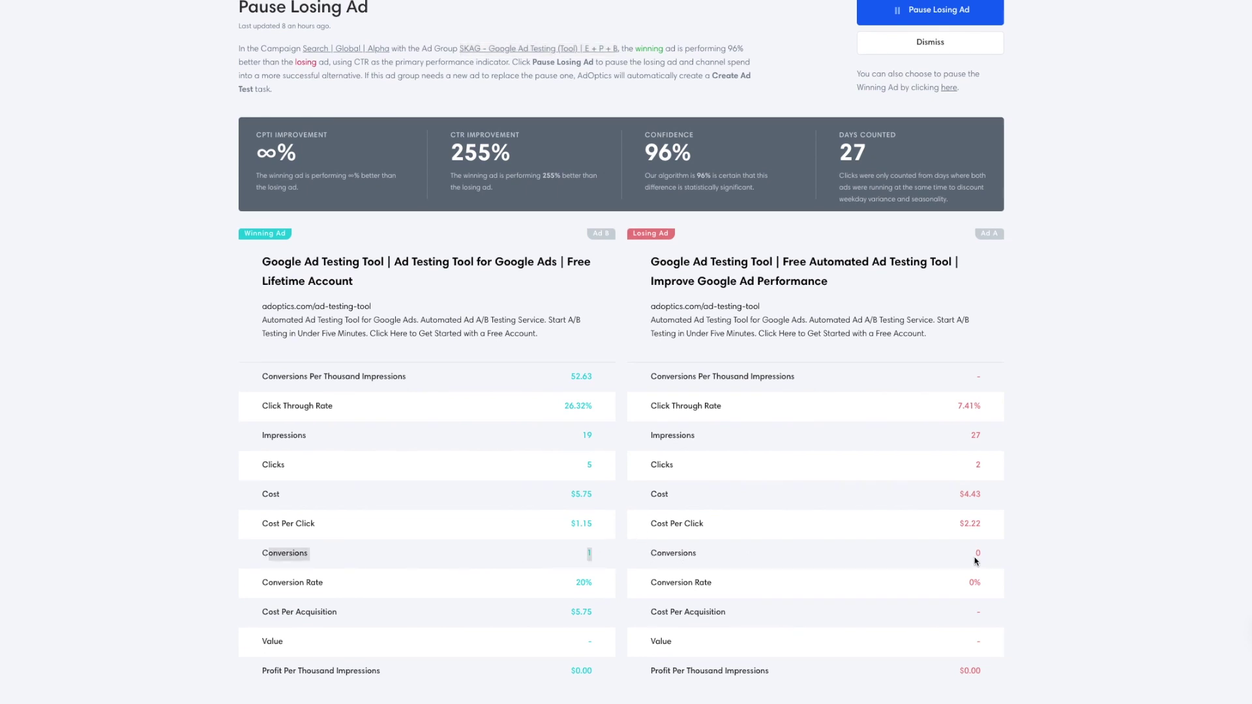
- Check the CTR improvement, pause the losing ad and return to the task list
scroll(981, 561, "up", 1)
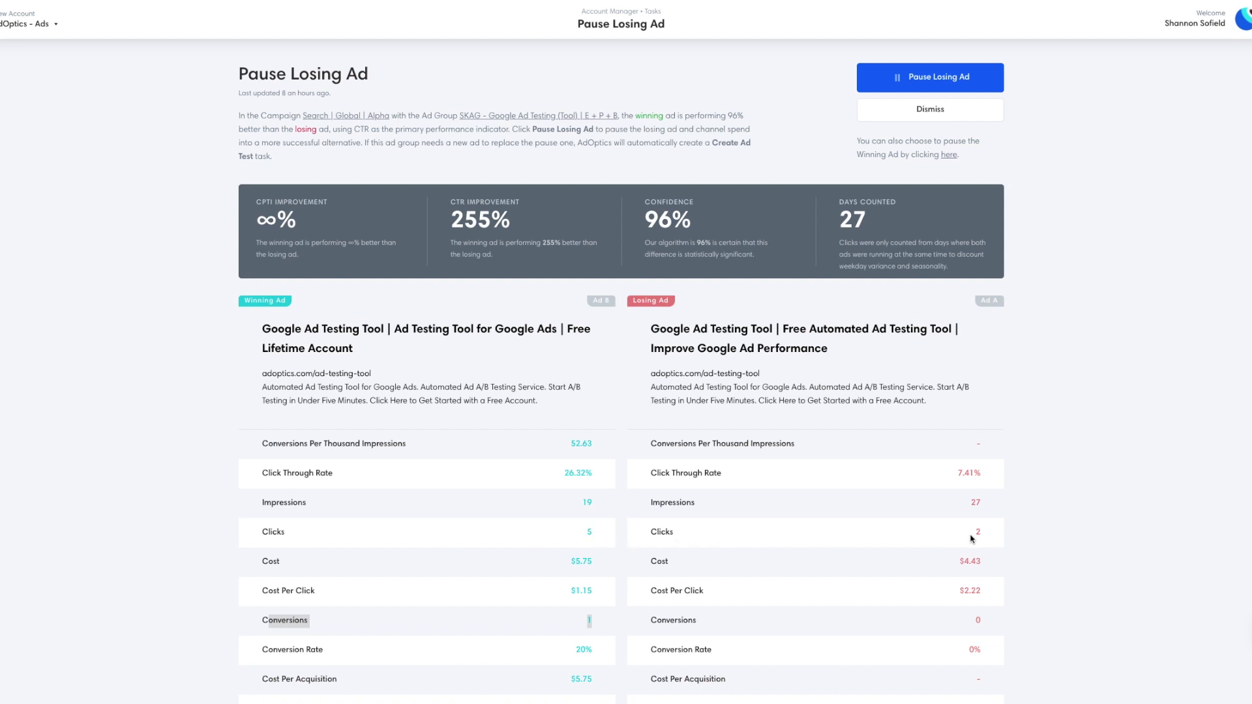
left_click_drag(510, 222, 449, 219)
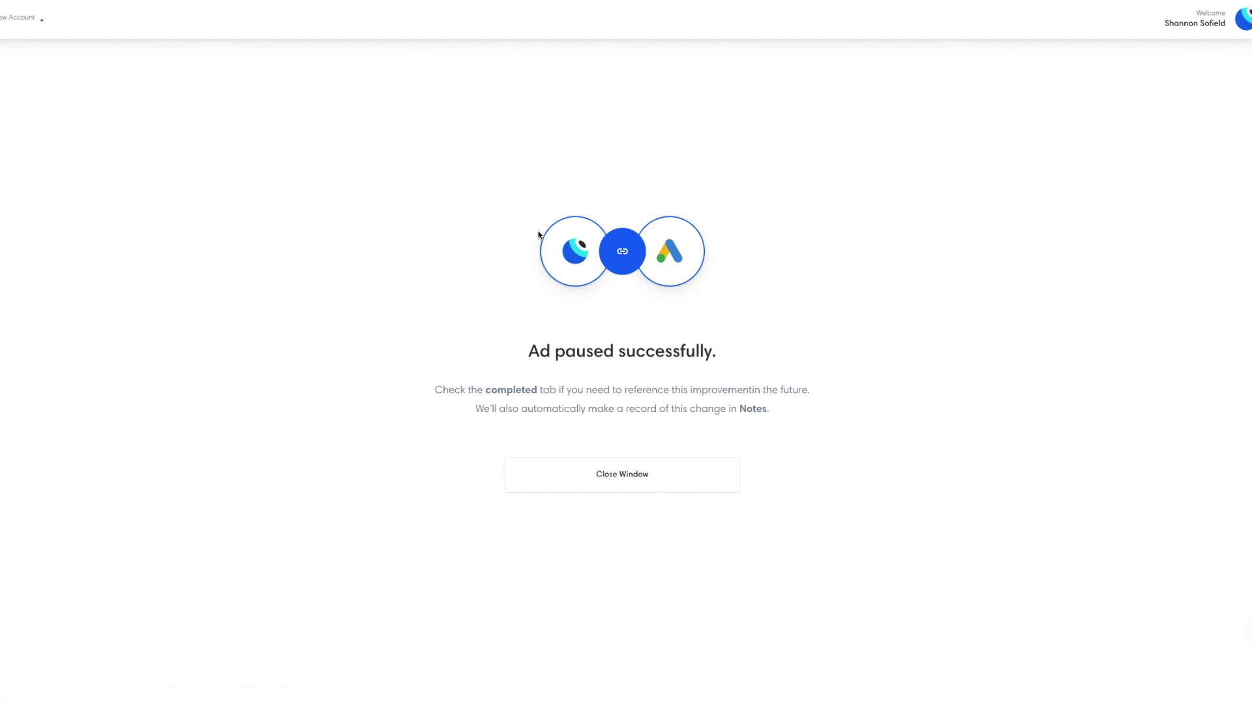
left_click(640, 486)
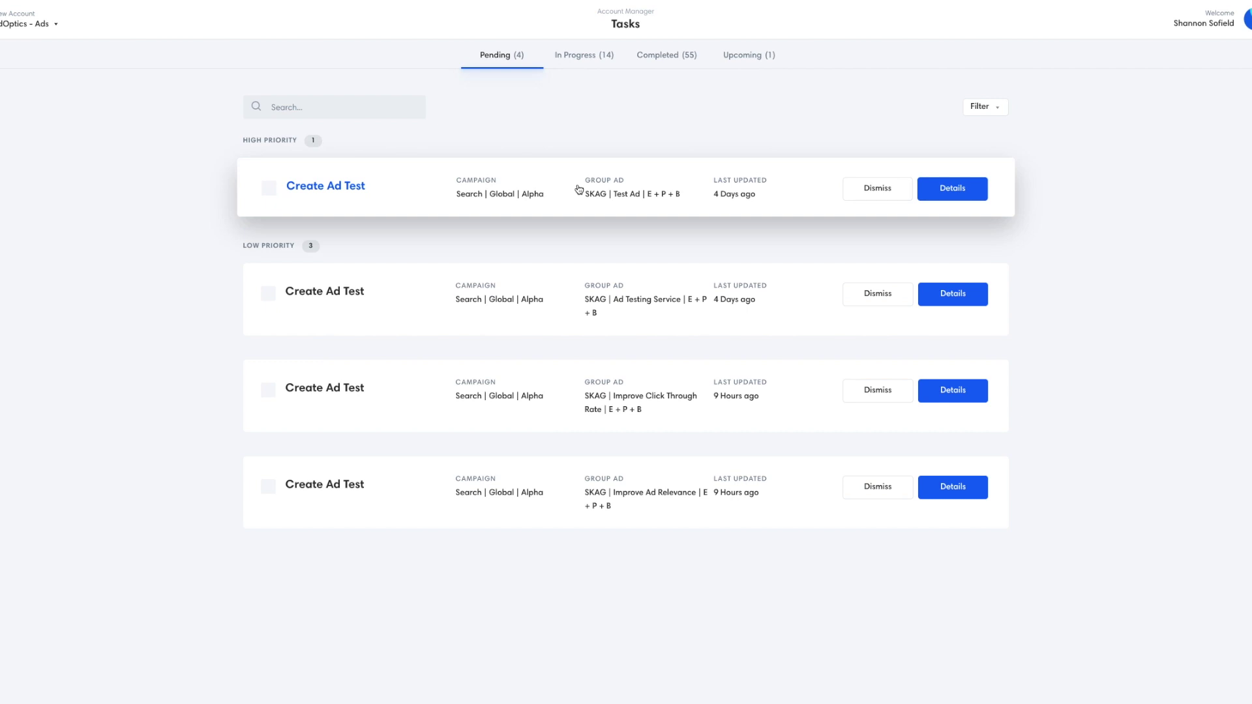
- Open the high-priority Create Ad Test task for SKAG | Test Ad | E + P + B and start writing a comparison ad
left_click(960, 198)
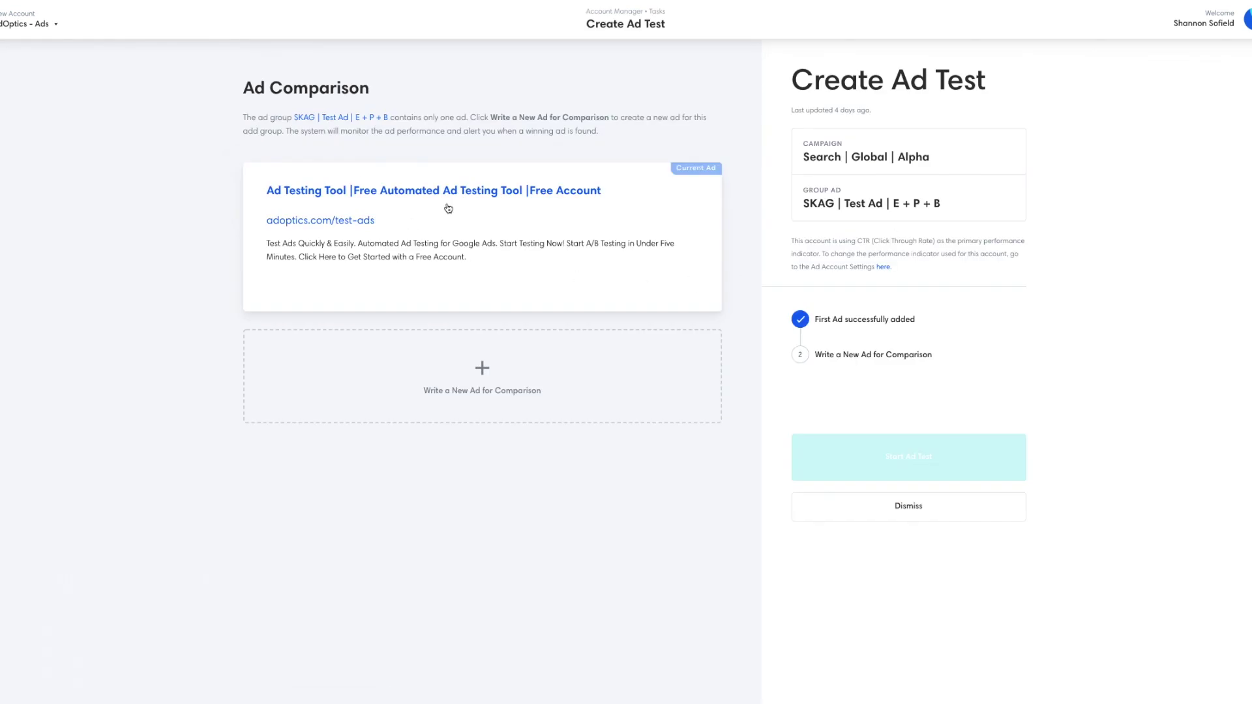
left_click(477, 389)
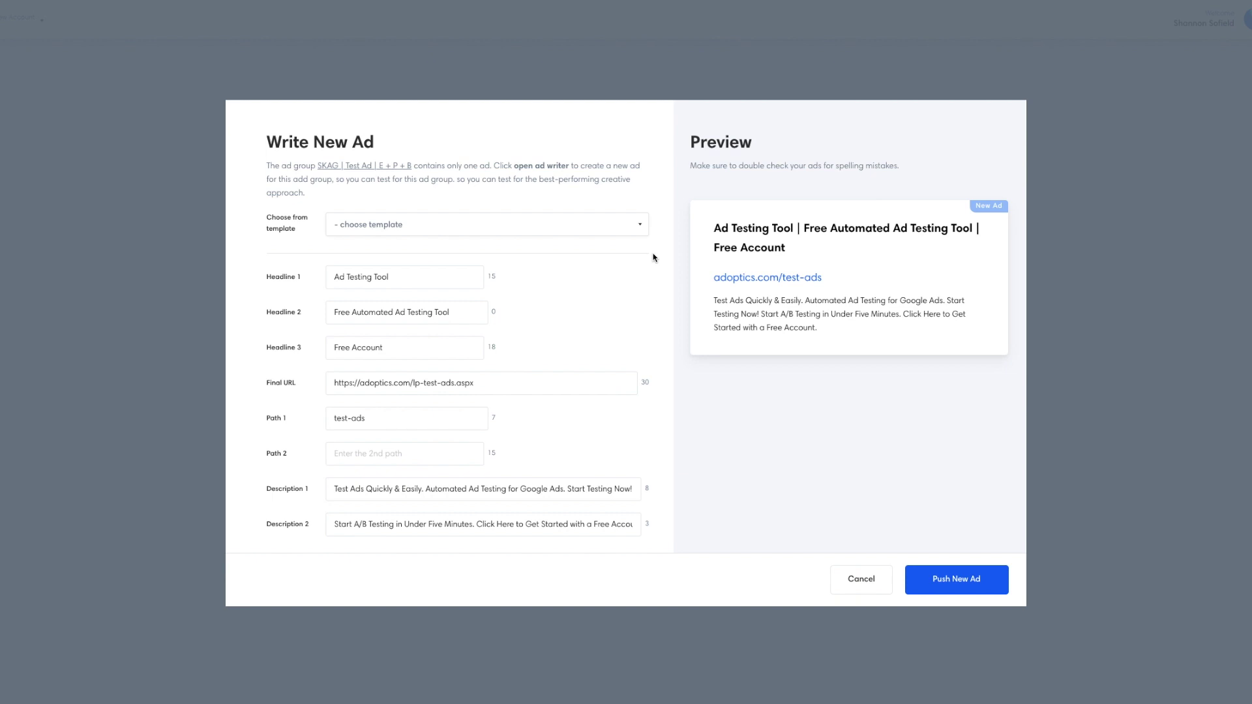
- Compare the current and paused ad templates and load the paused Ad Testing Tool ad with CPTI 11.45 as the template
left_click(504, 233)
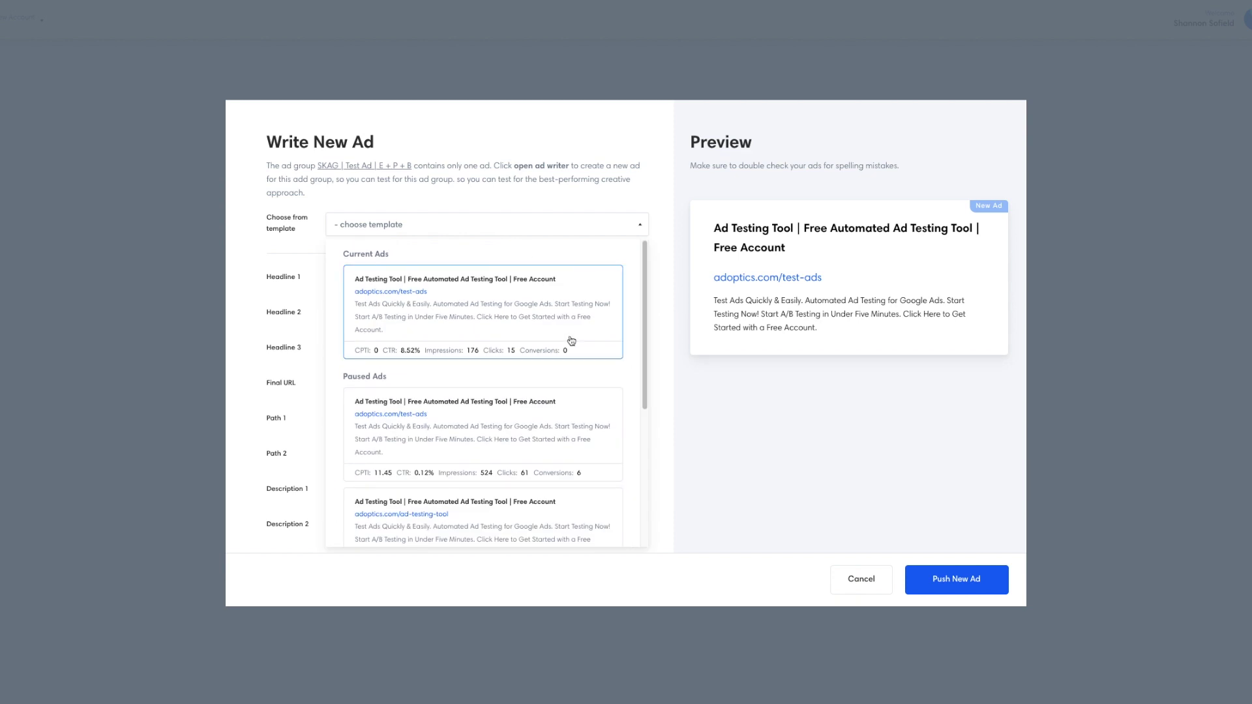
scroll(573, 352, "down", 1)
scroll(573, 352, "down", 3)
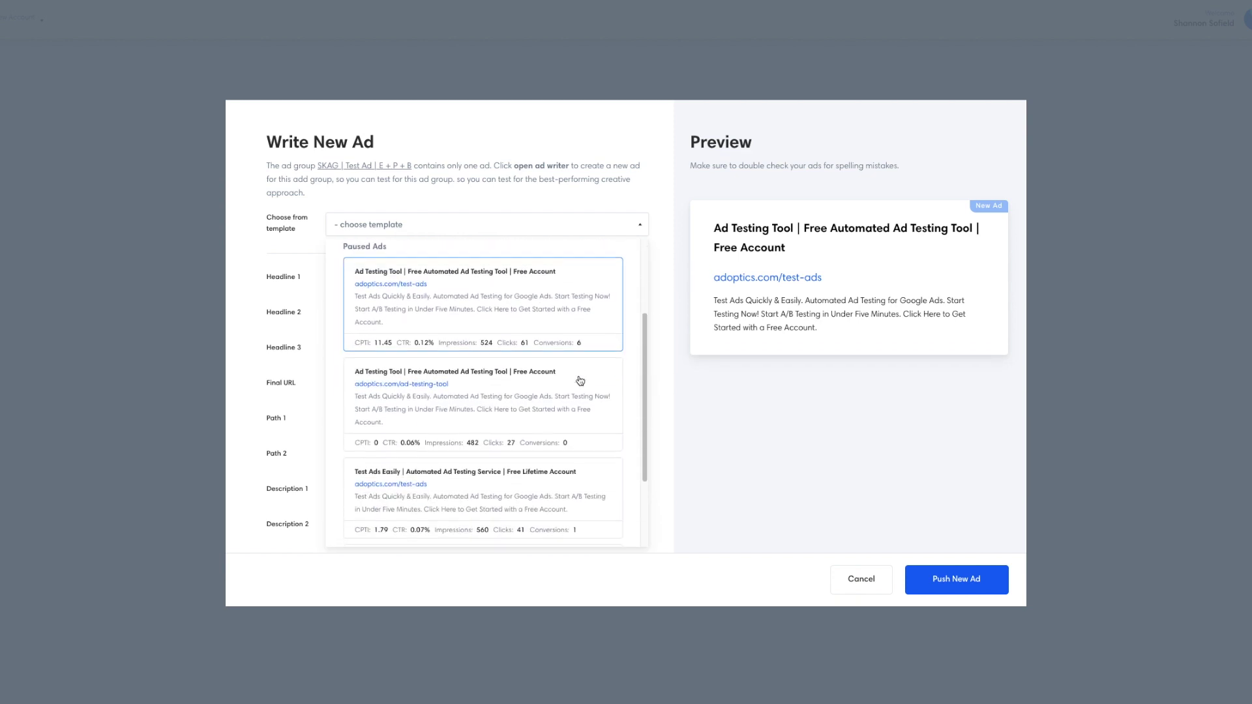
scroll(580, 381, "down", 1)
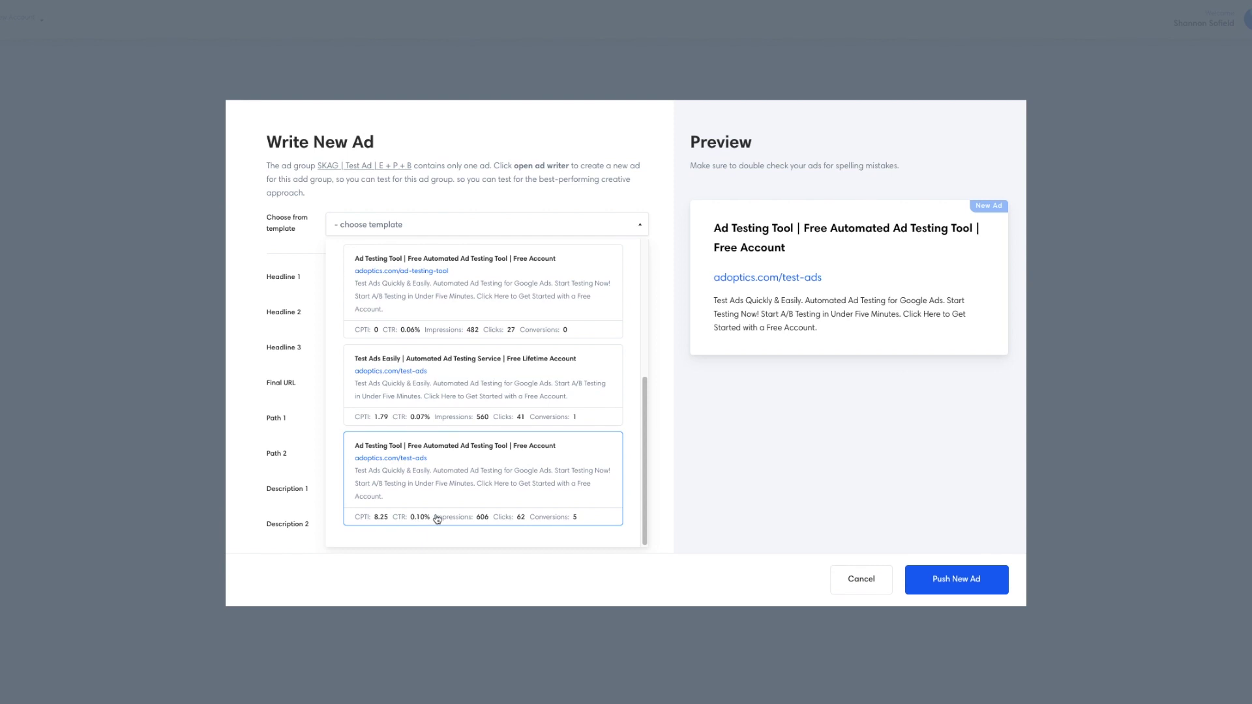
scroll(427, 522, "up", 3)
scroll(438, 518, "up", 2)
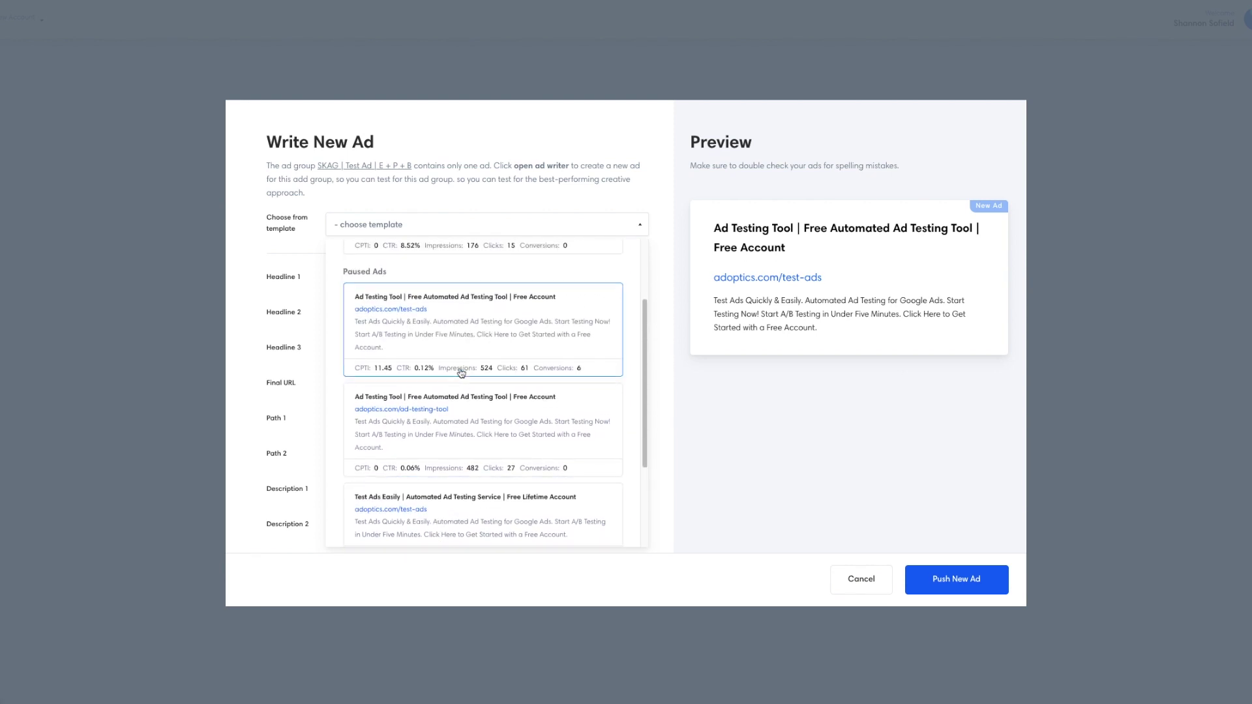
scroll(461, 373, "down", 3)
scroll(392, 359, "up", 3)
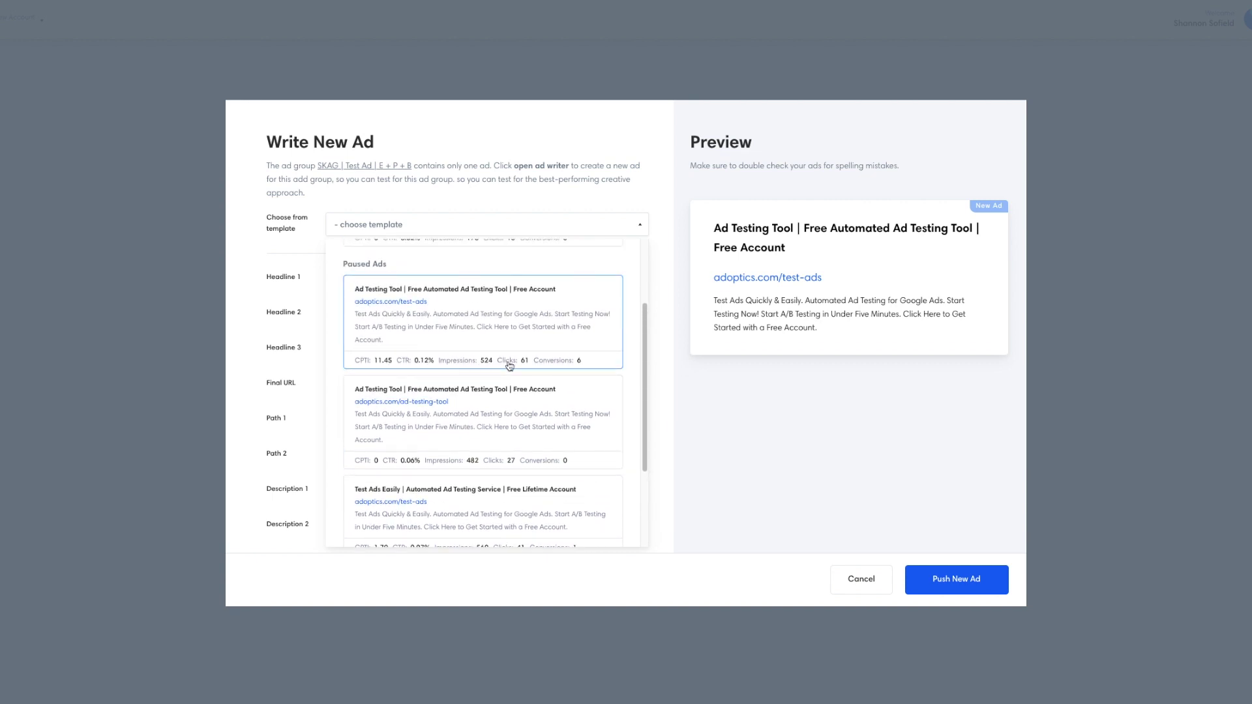
left_click(554, 335)
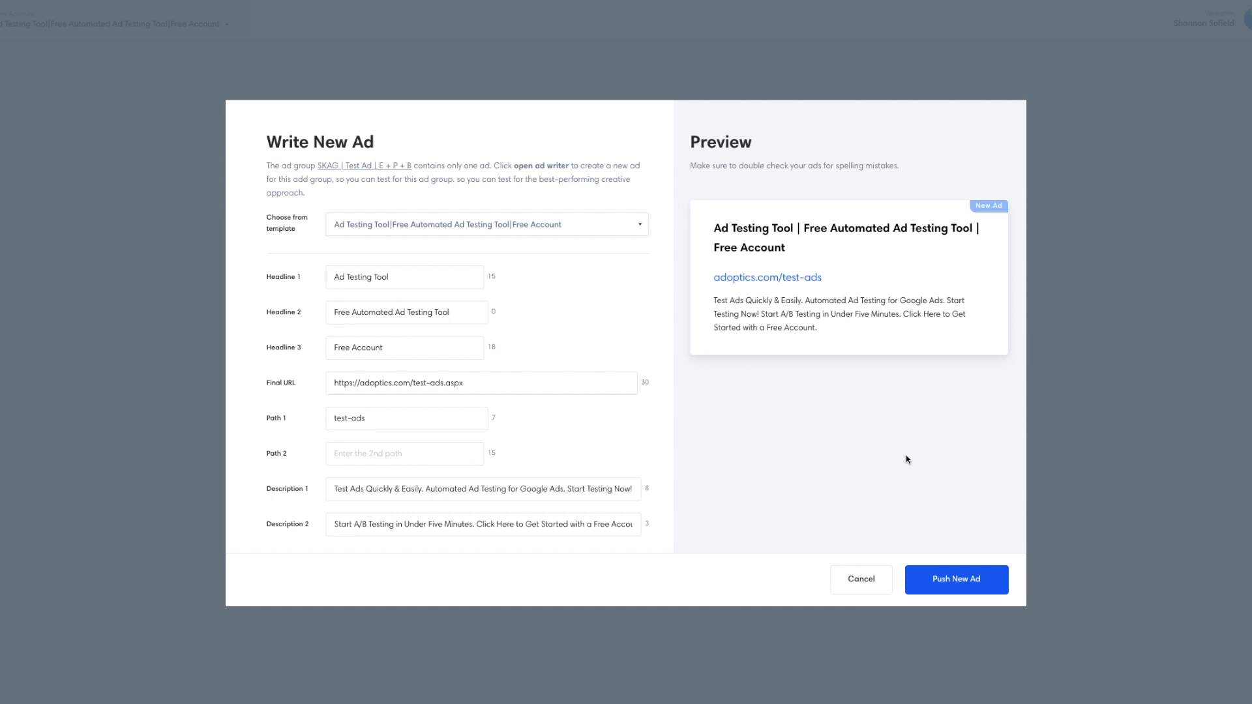
- Check the ad group name and change Headline 1 of the new ad to "Google Ad Testing Tool"
left_click_drag(412, 166, 318, 166)
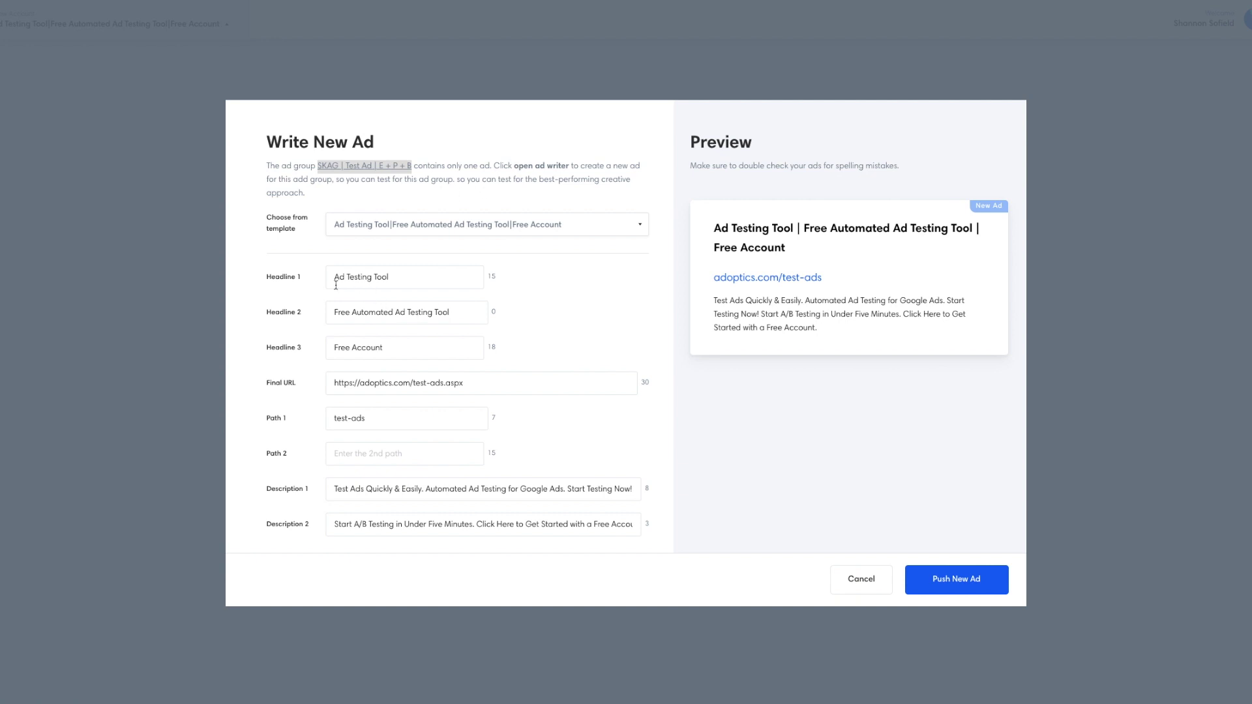
double_click(417, 278)
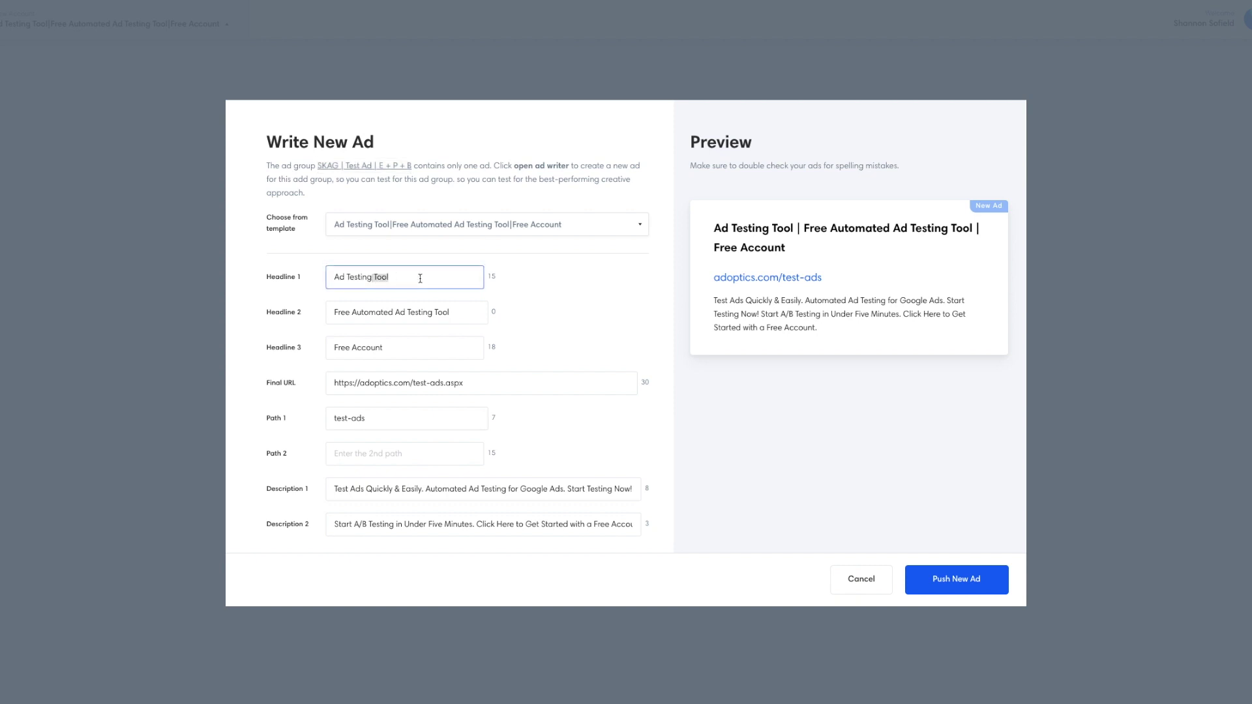
key("BackSpace")
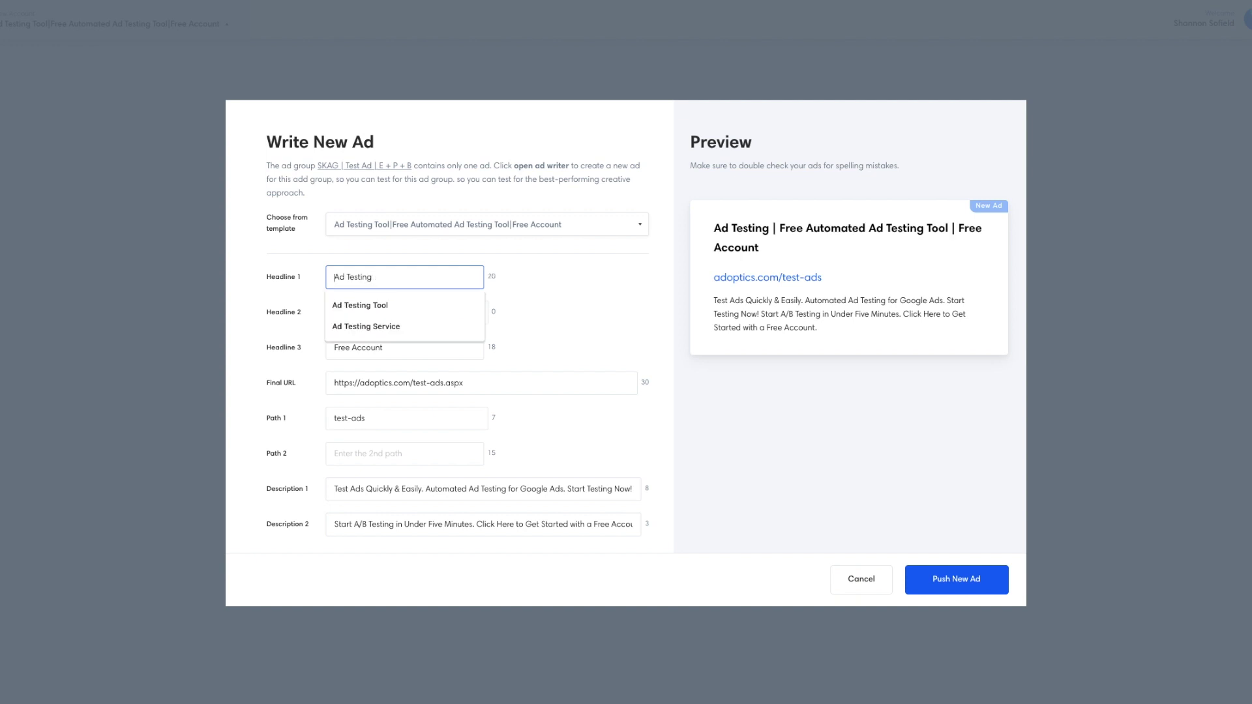
type("Google Ad ")
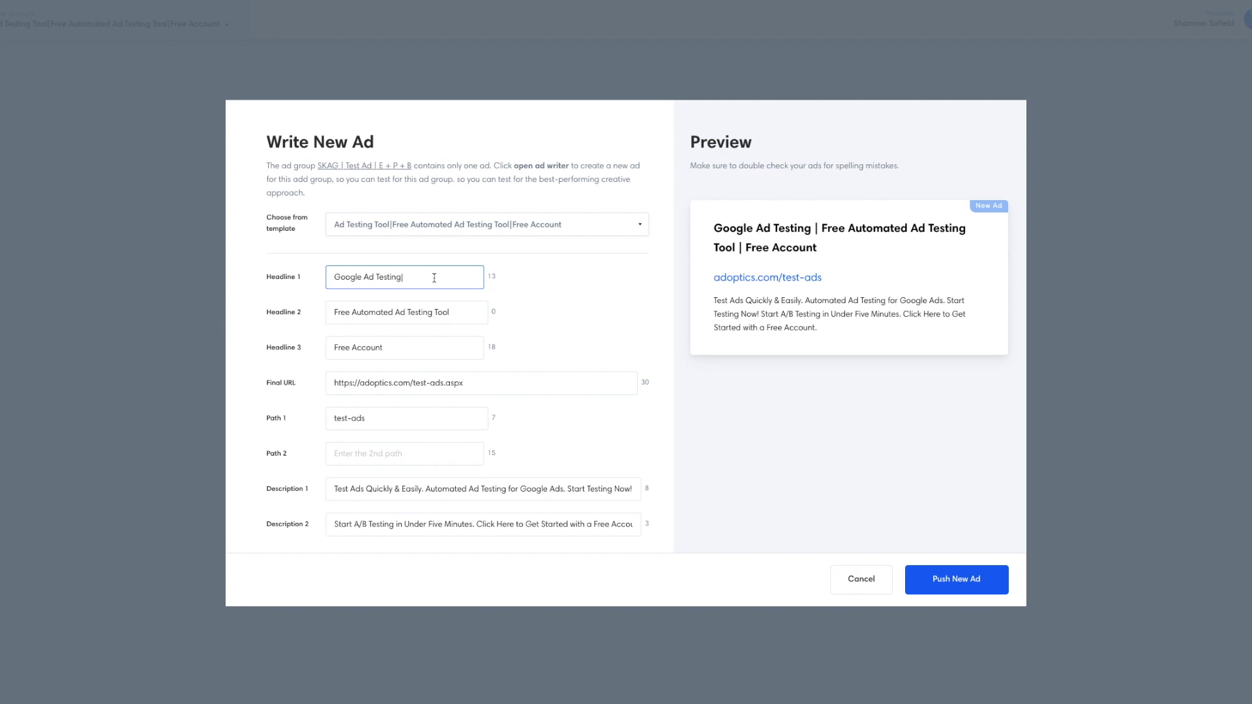
type("Testing Tool")
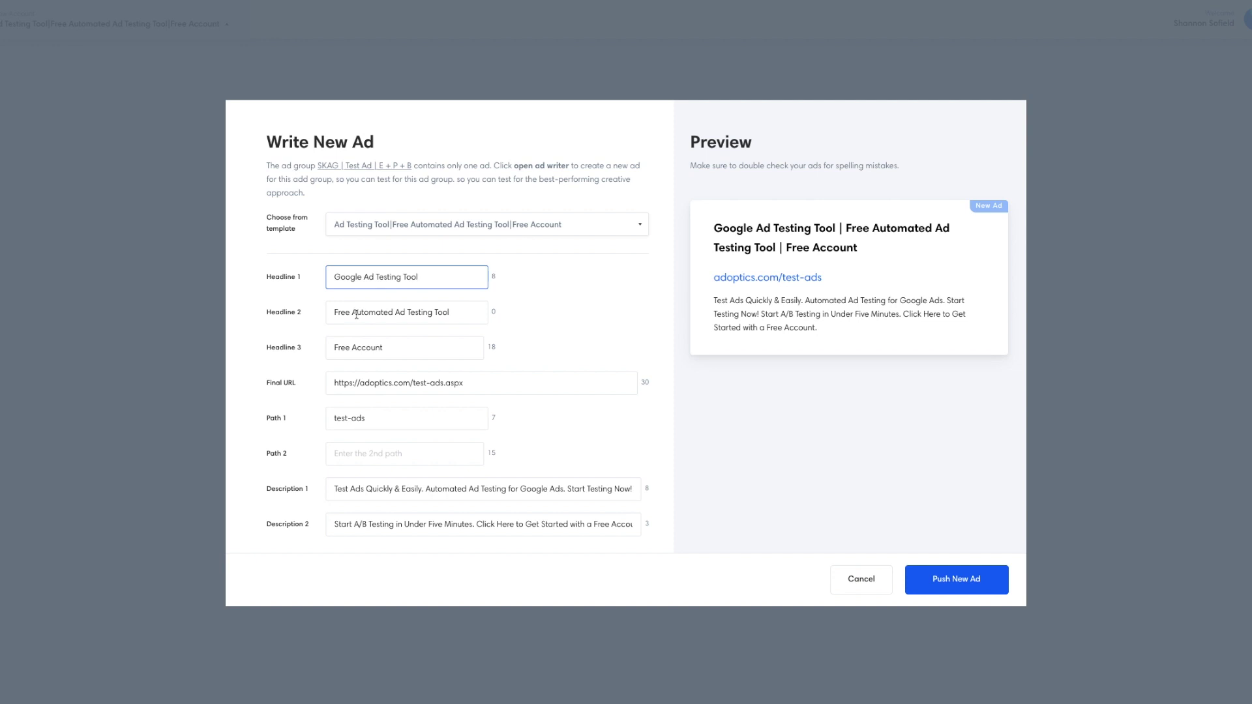
- Remove the word "Free" from Headline 2 so it reads "Automated Ad Testing Tool"
left_click_drag(351, 313, 332, 312)
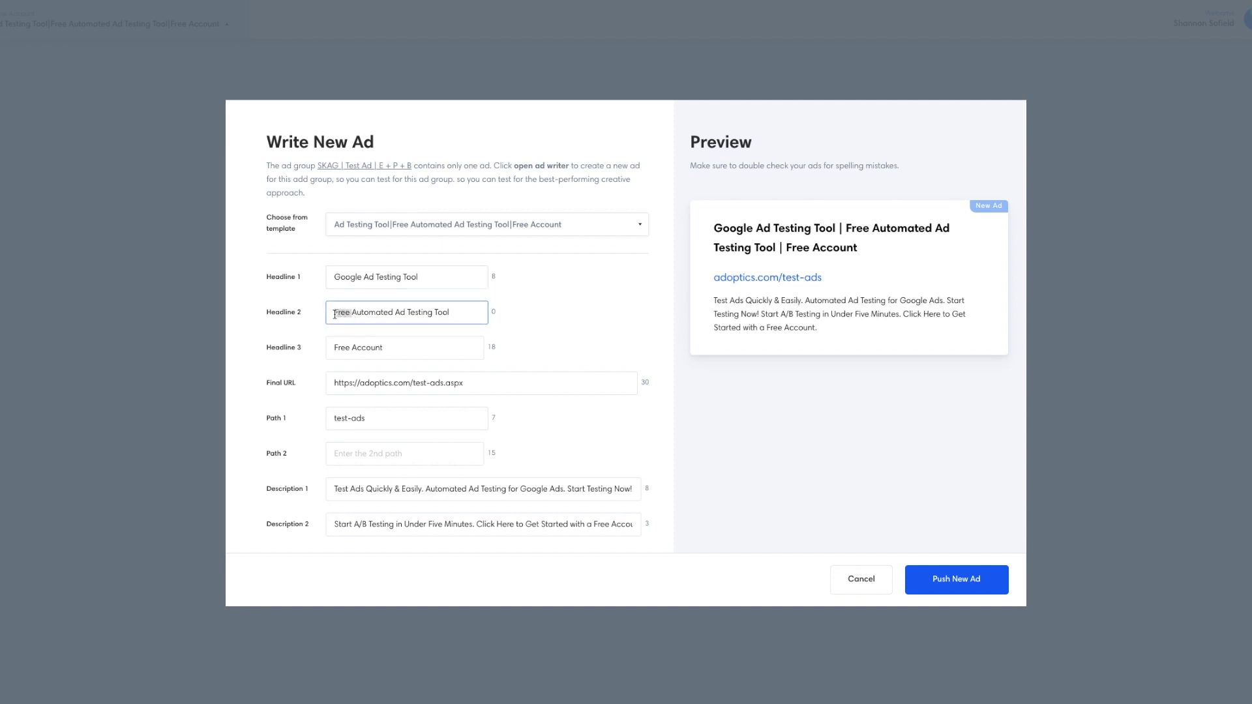
key("BackSpace")
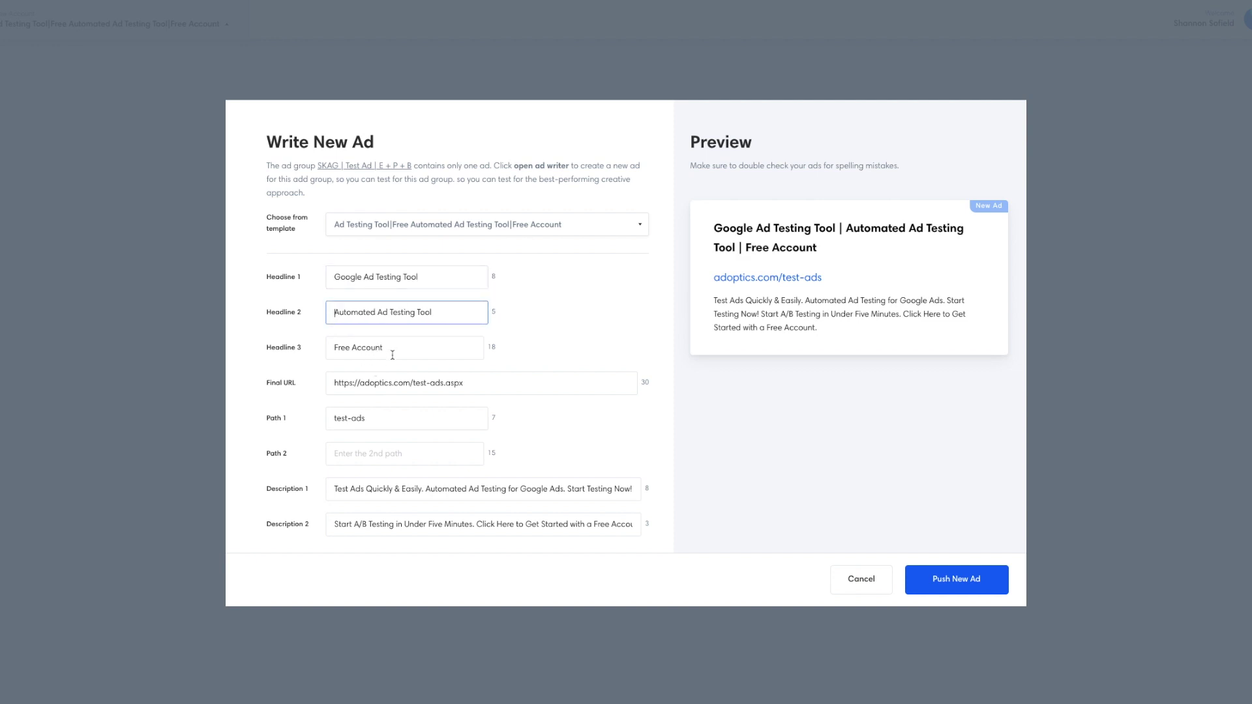
left_click(466, 279)
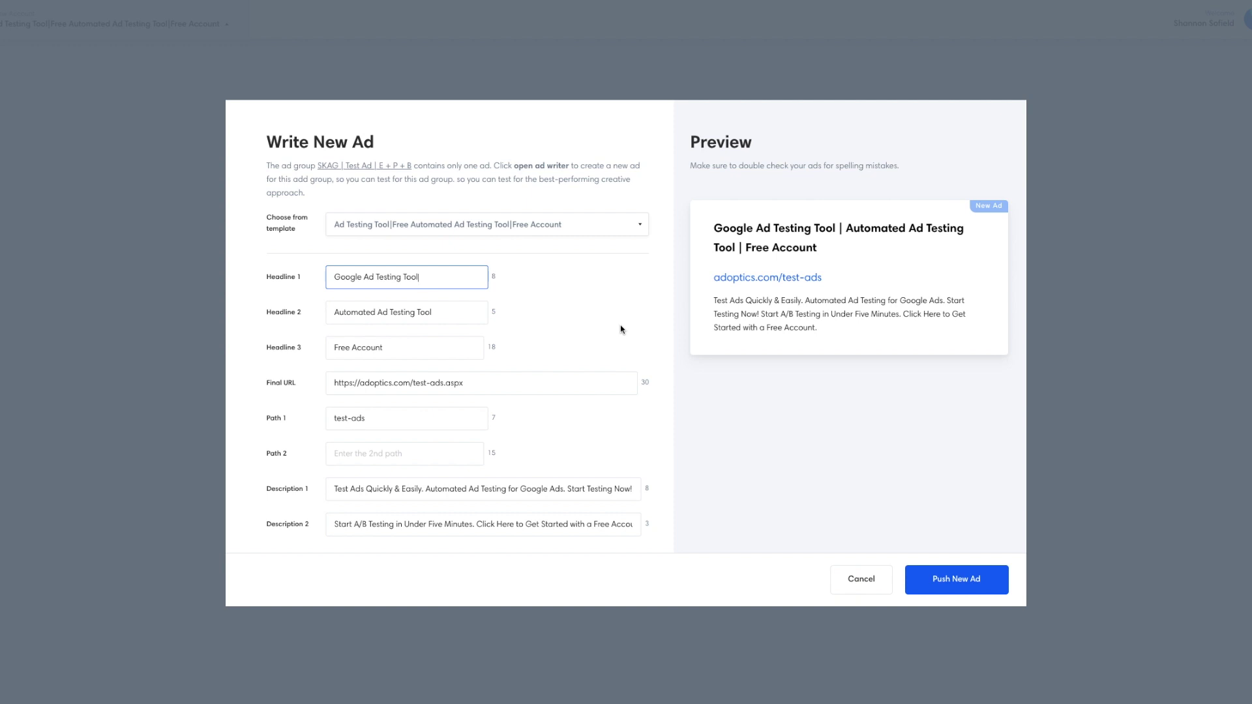
left_click(414, 384)
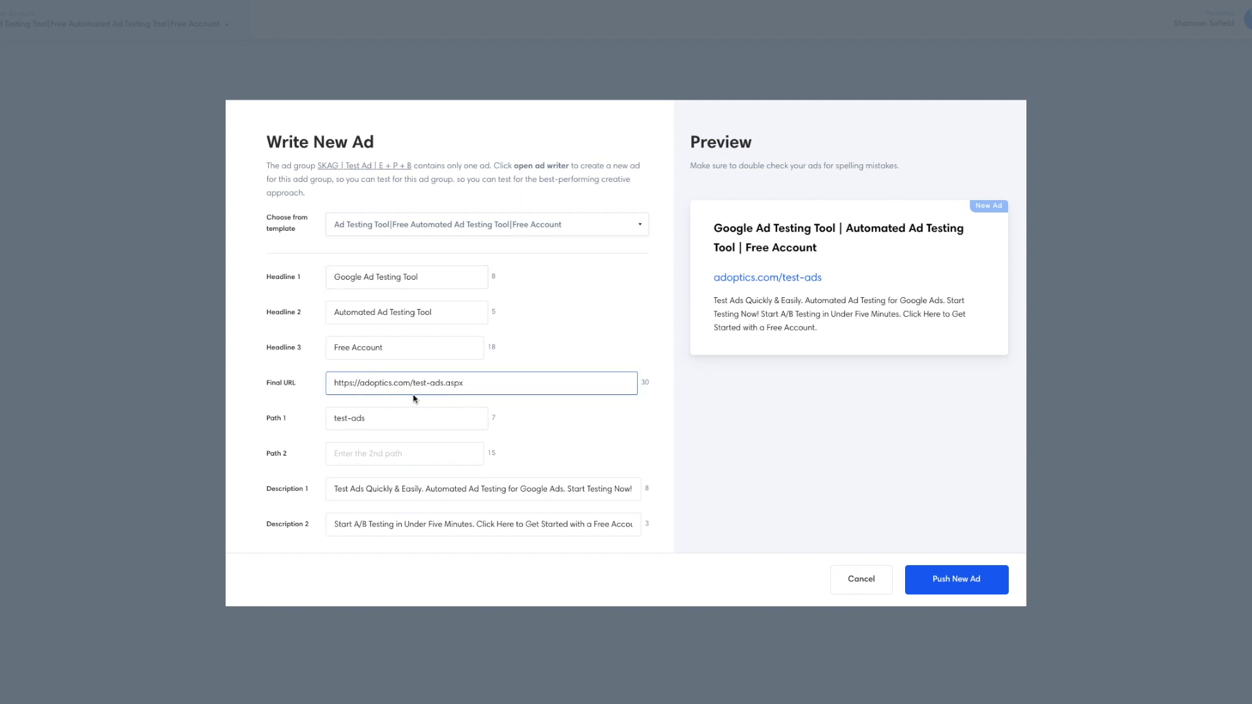
type("lp-")
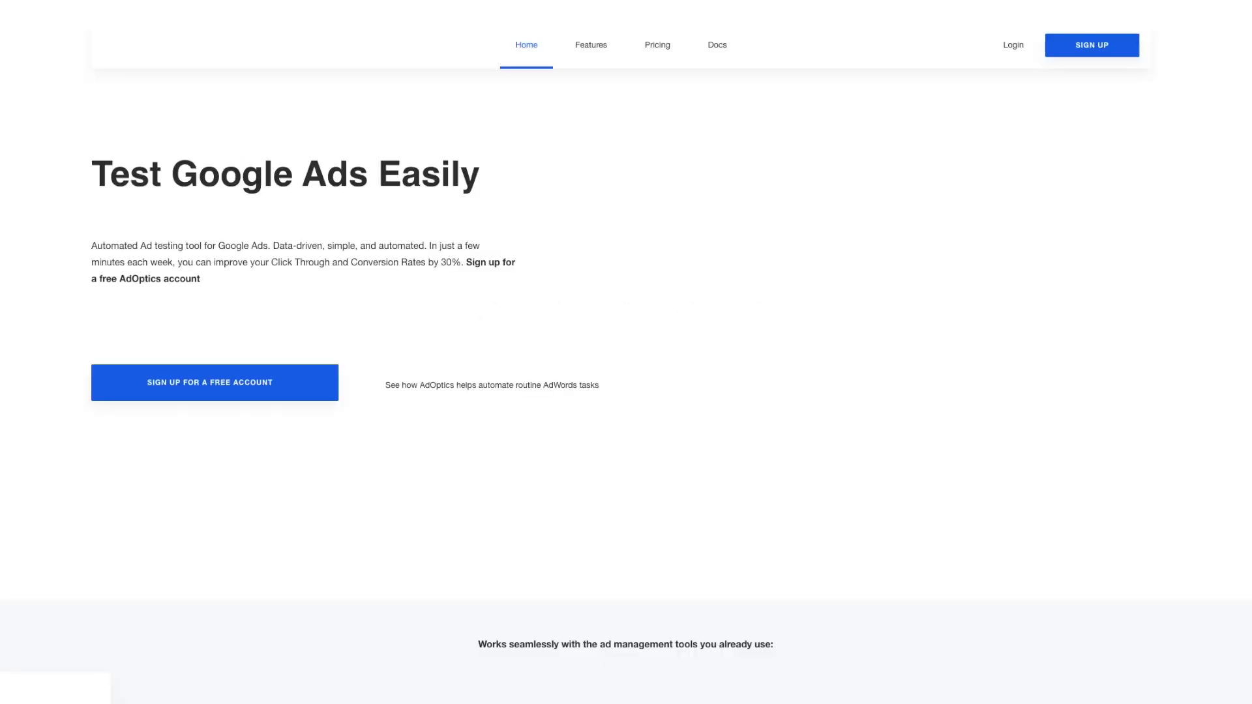
key("ctrl+w")
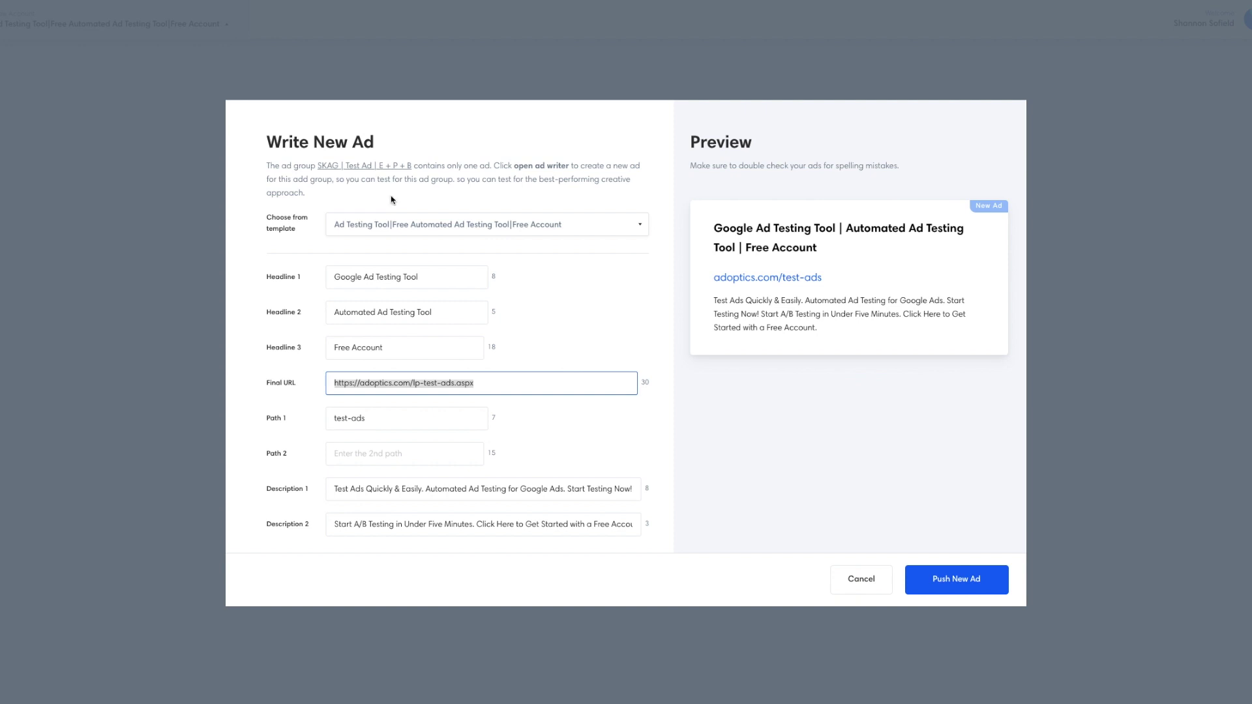
key("Right")
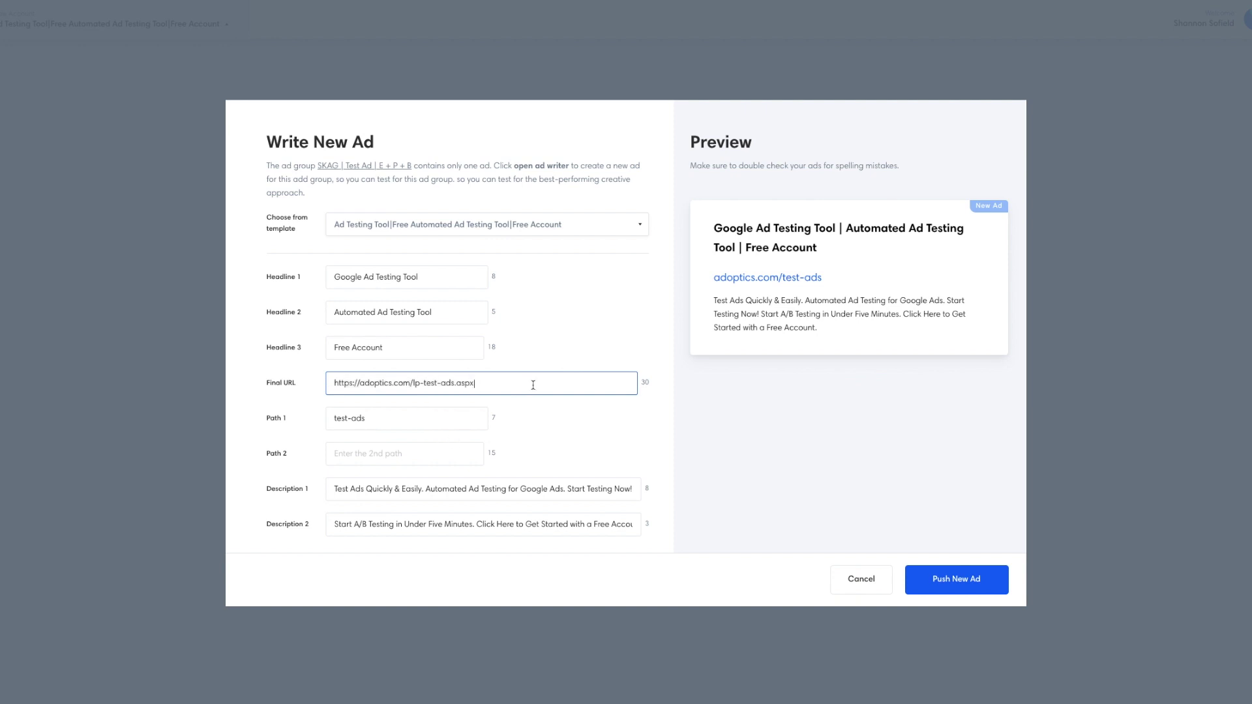
left_click(949, 584)
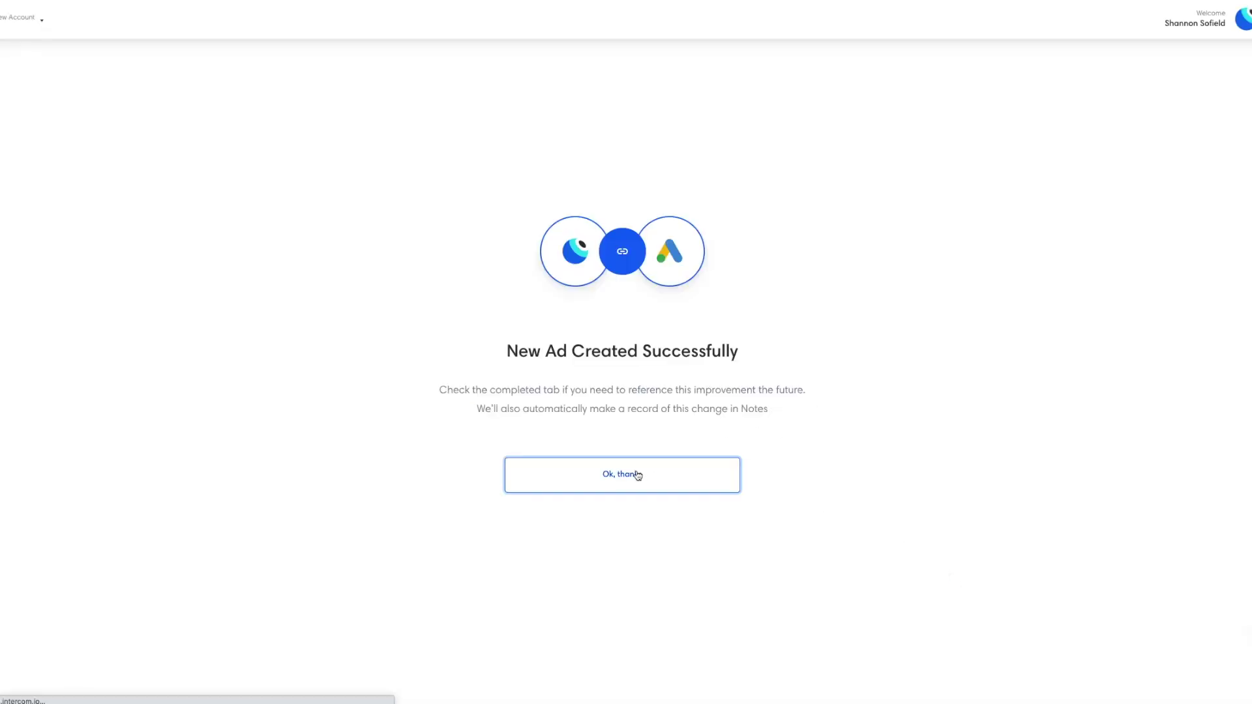
- Close the ad creation confirmation and open the details of the in-progress ad test for ad group SKAG | Test Ad | E + P + B
left_click(634, 473)
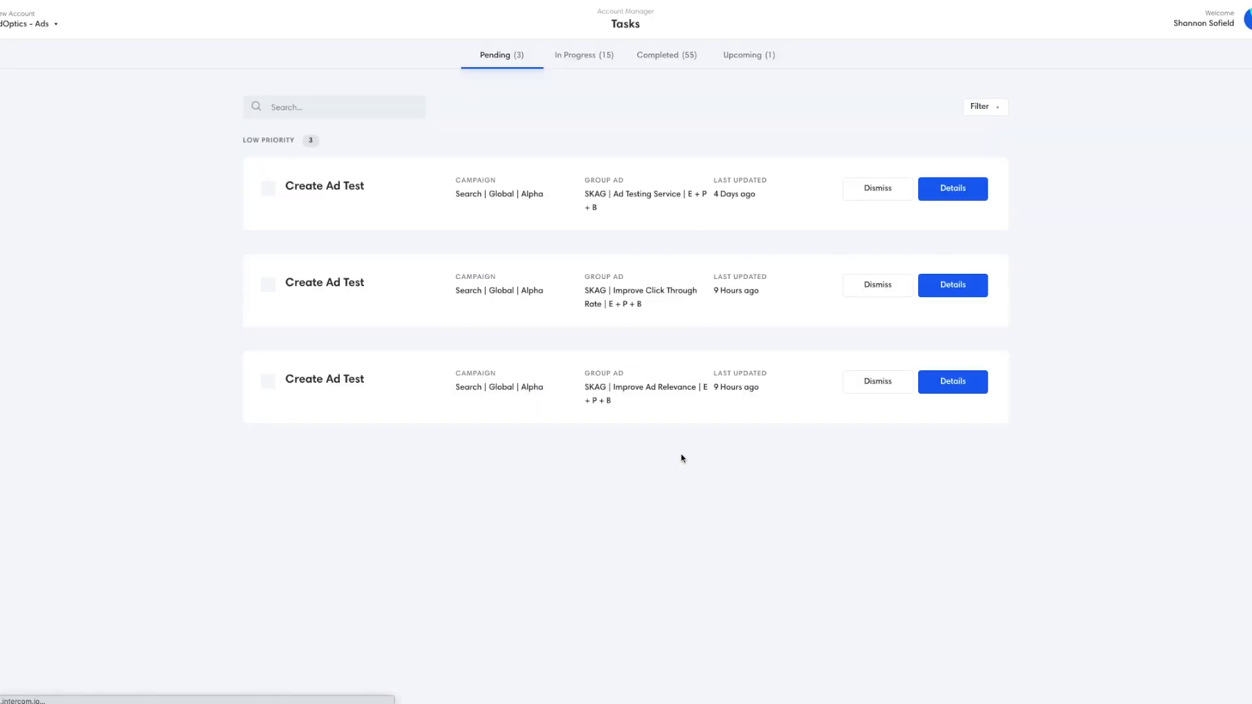
left_click(578, 57)
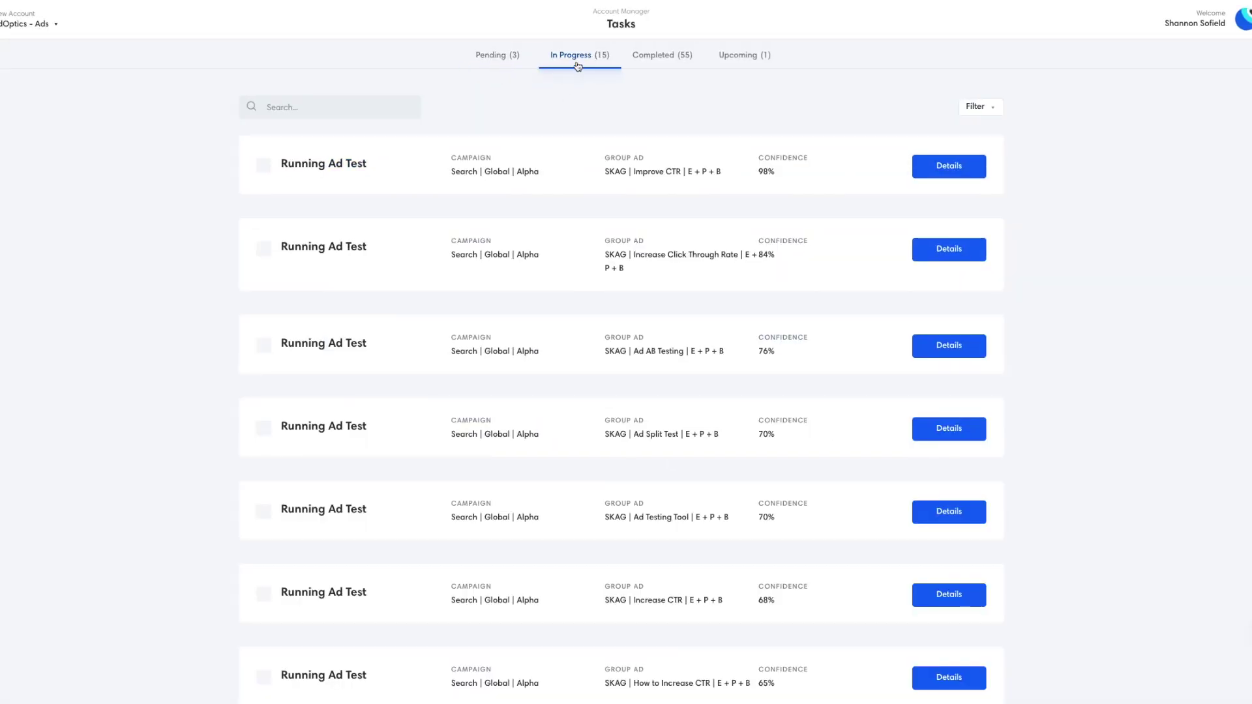
scroll(739, 212, "down", 3)
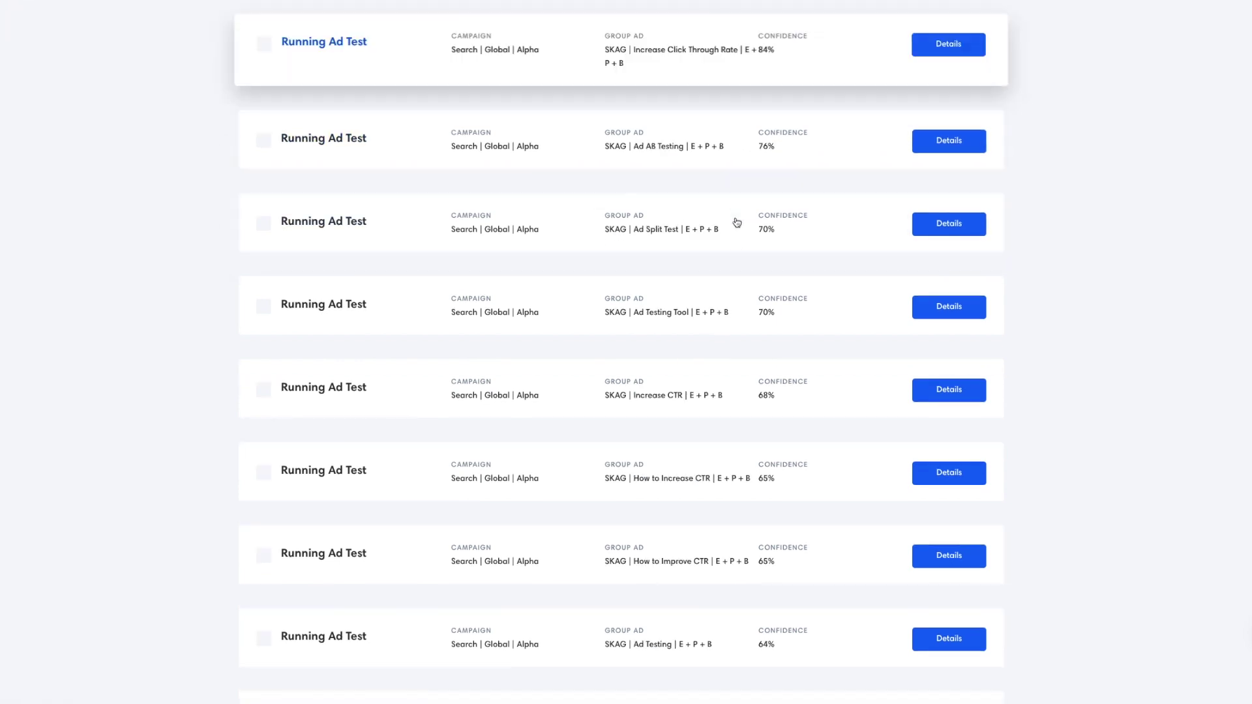
scroll(736, 223, "down", 8)
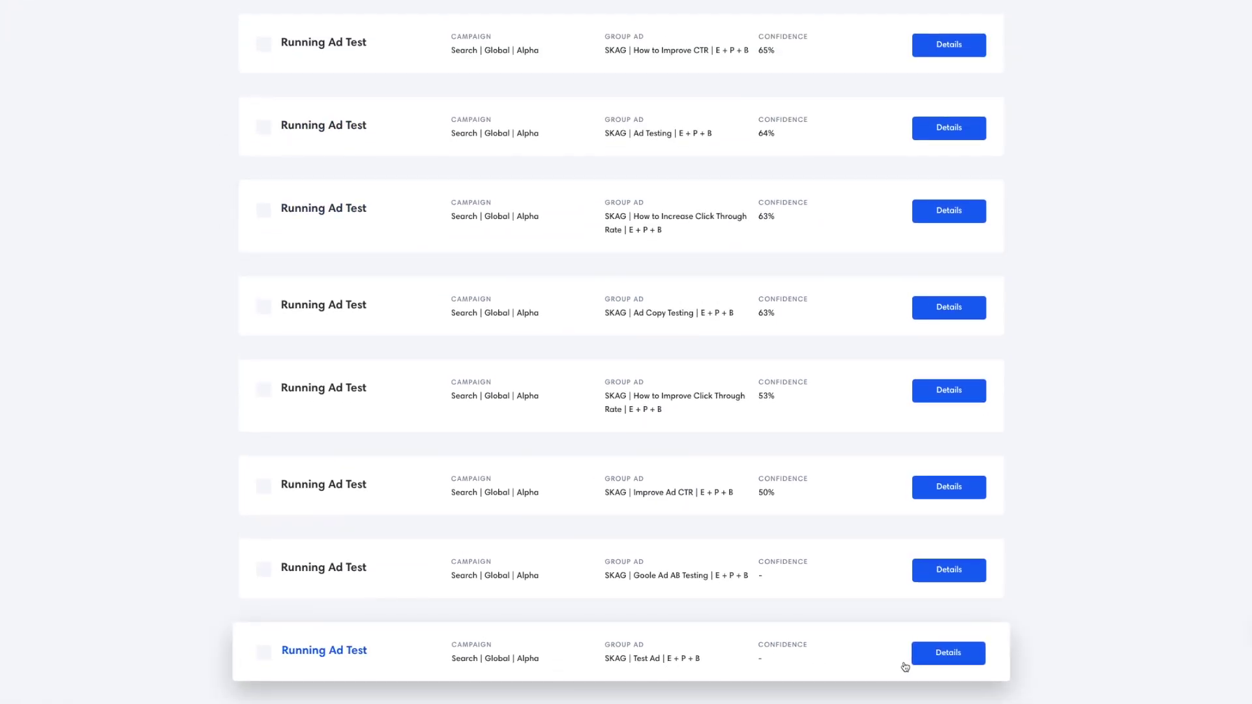
left_click(953, 660)
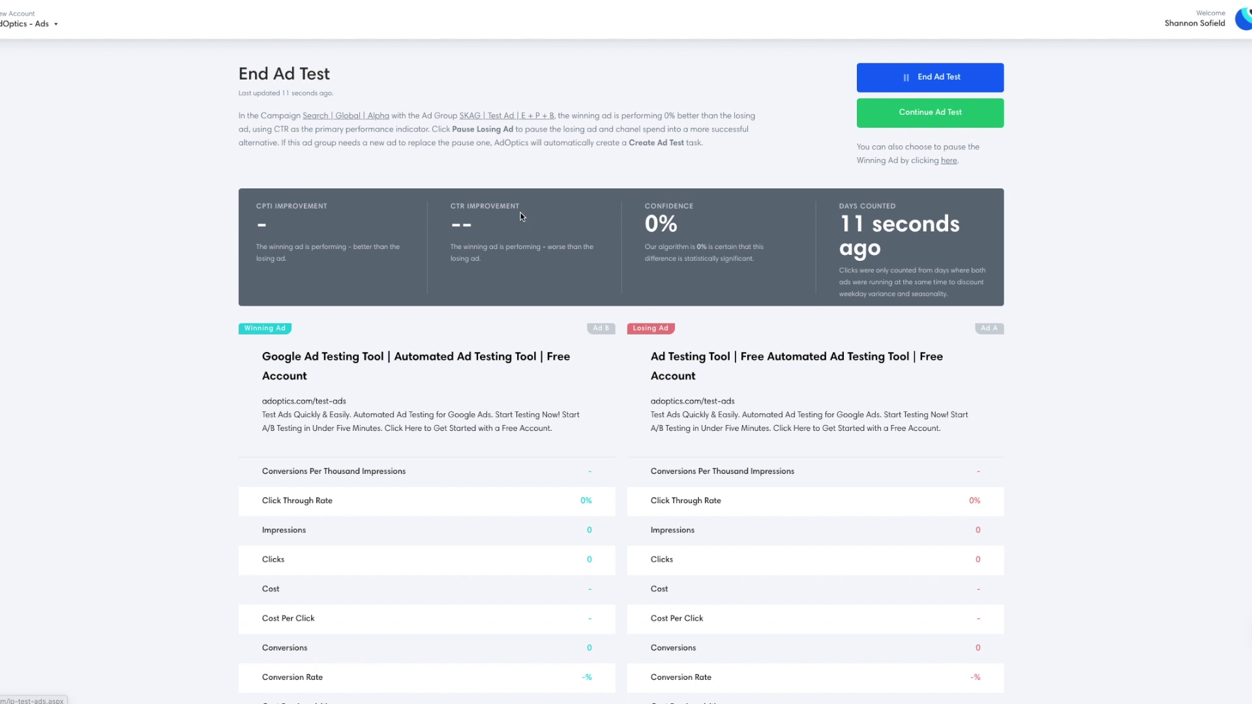
- Check the new ad test's days counted and confidence, and return to the pending tasks of the AdOptics - Ads account
double_click(686, 220)
double_click(683, 217)
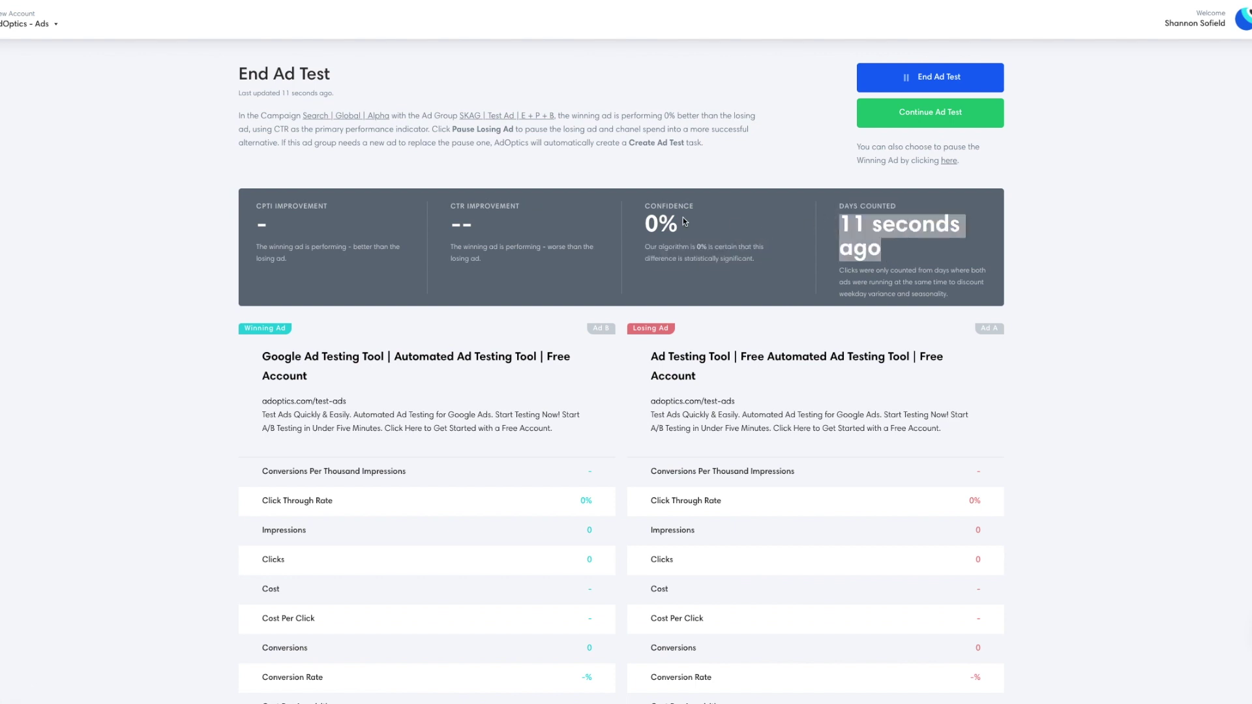
left_click(683, 221)
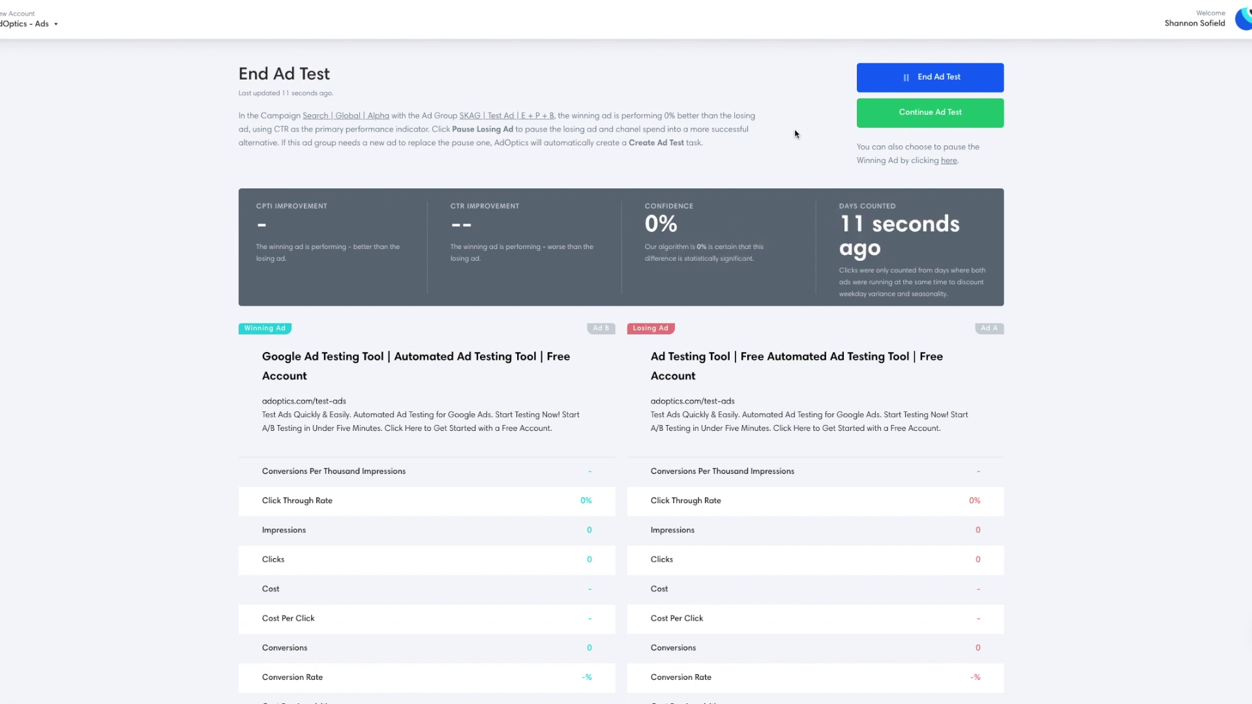
left_click(29, 23)
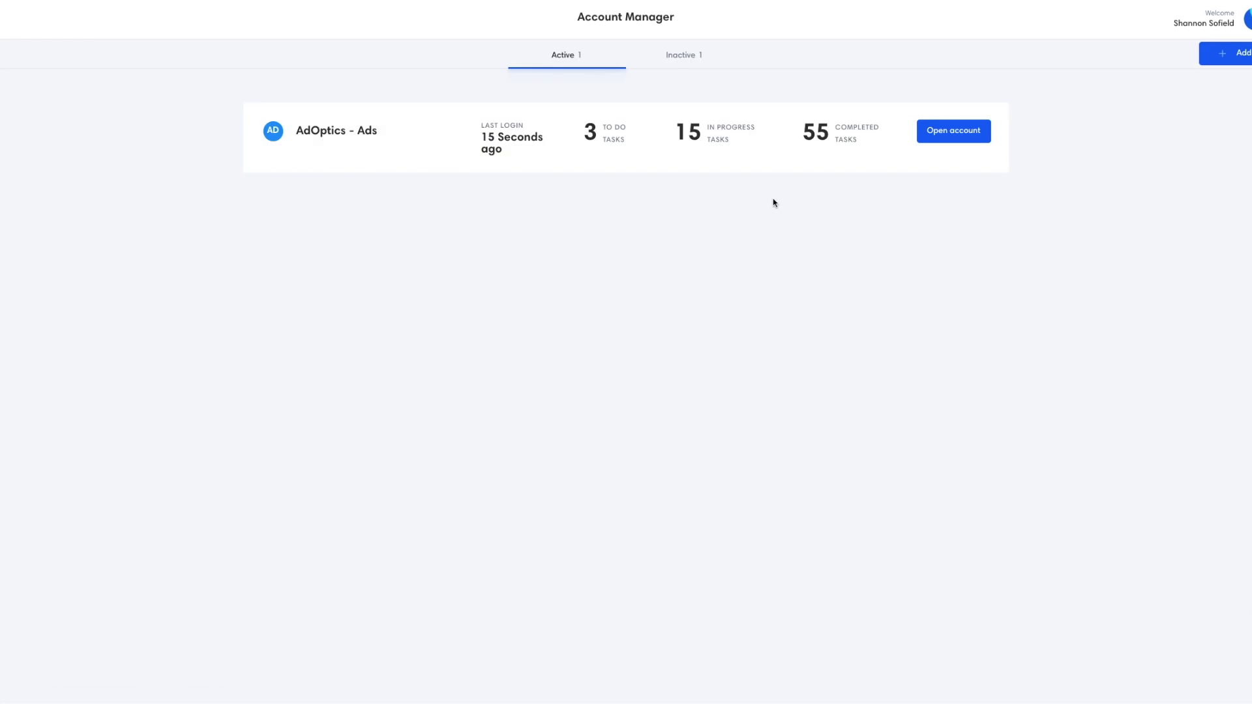
left_click(954, 130)
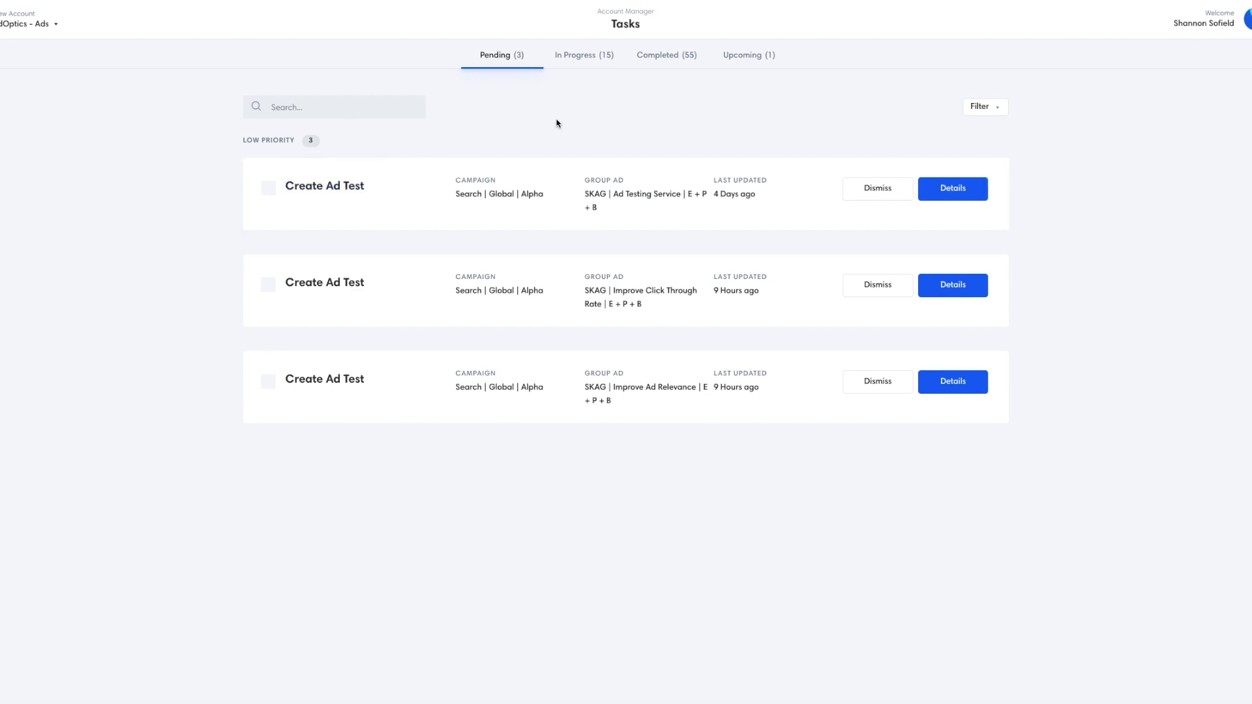